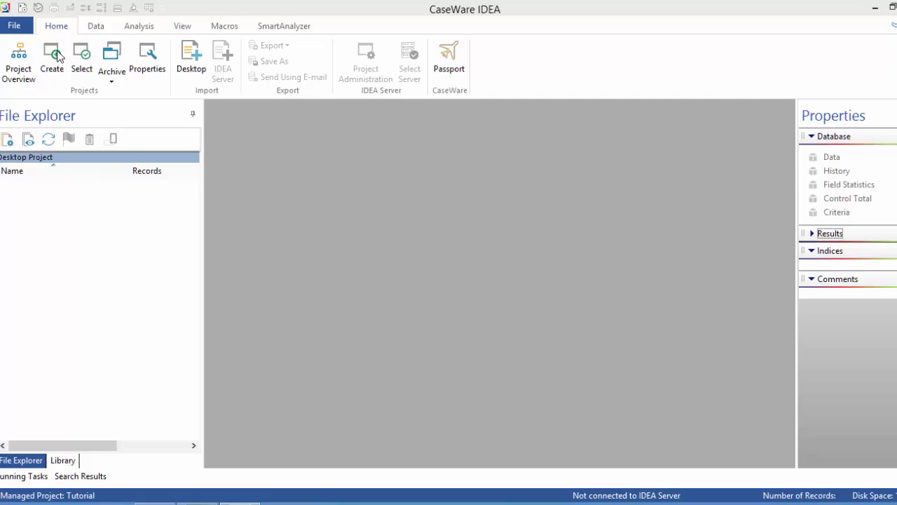
Step: Create a managed project named Video Project Accounts Receivable and keep it selected as the working project
click(60, 28)
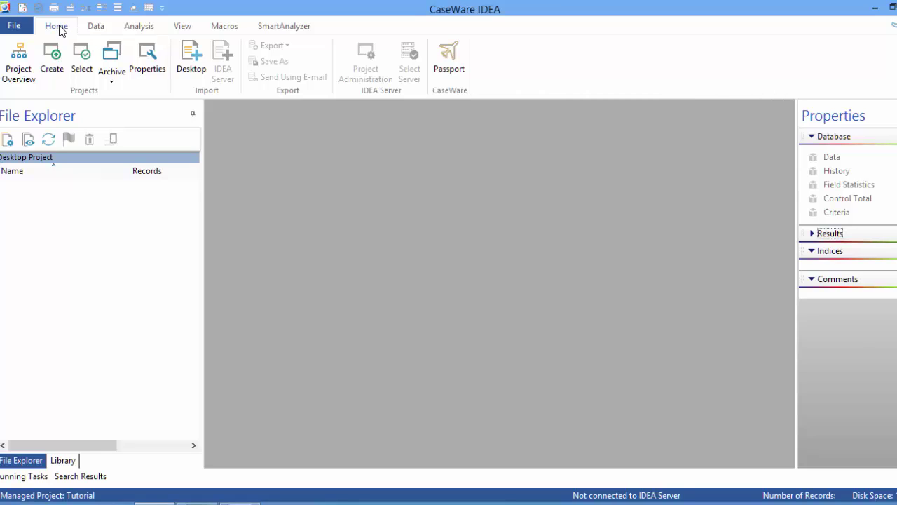
click(51, 64)
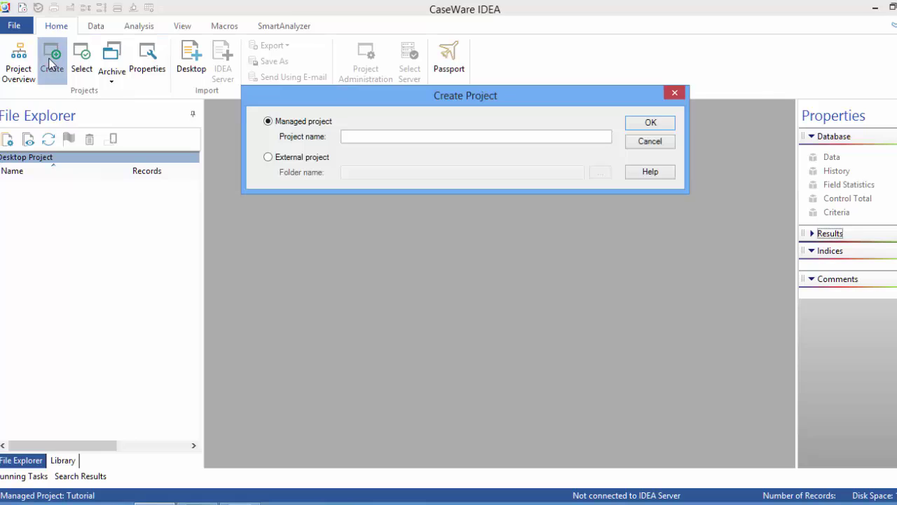
click(440, 135)
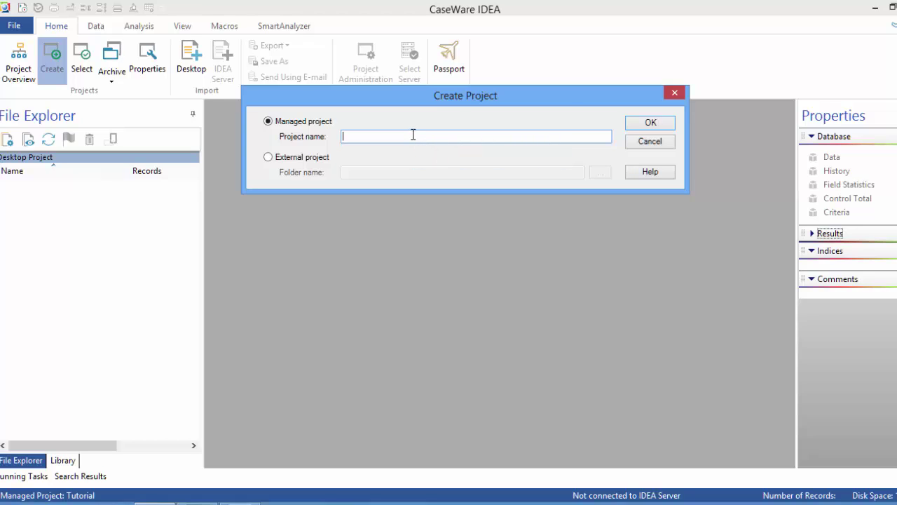
text(Video Project Accounts Receivable)
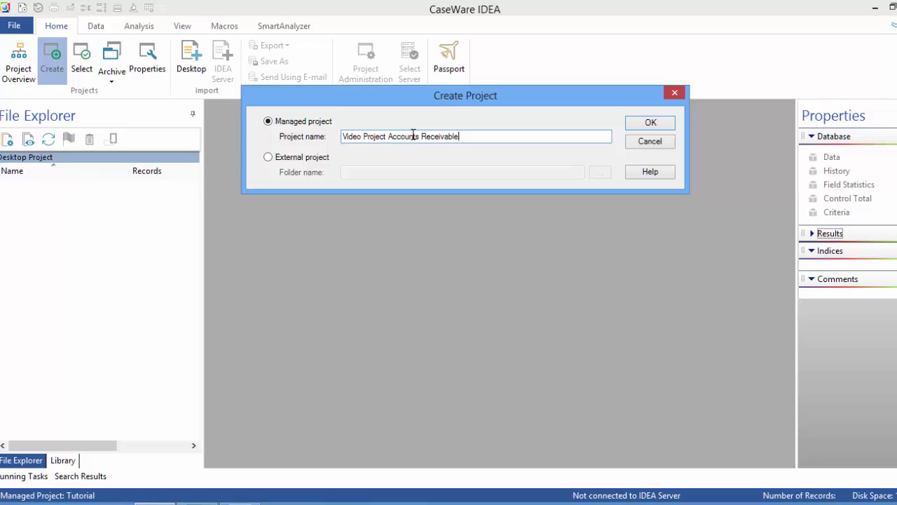
click(650, 122)
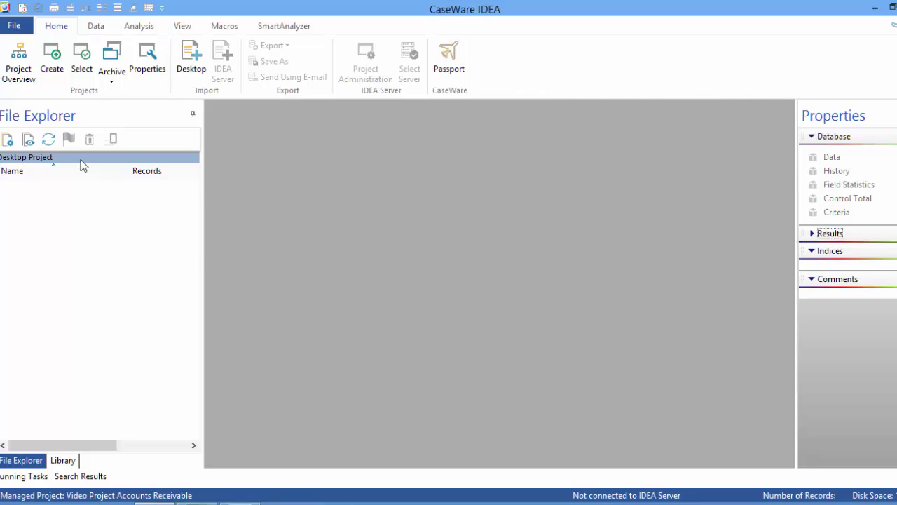
click(83, 56)
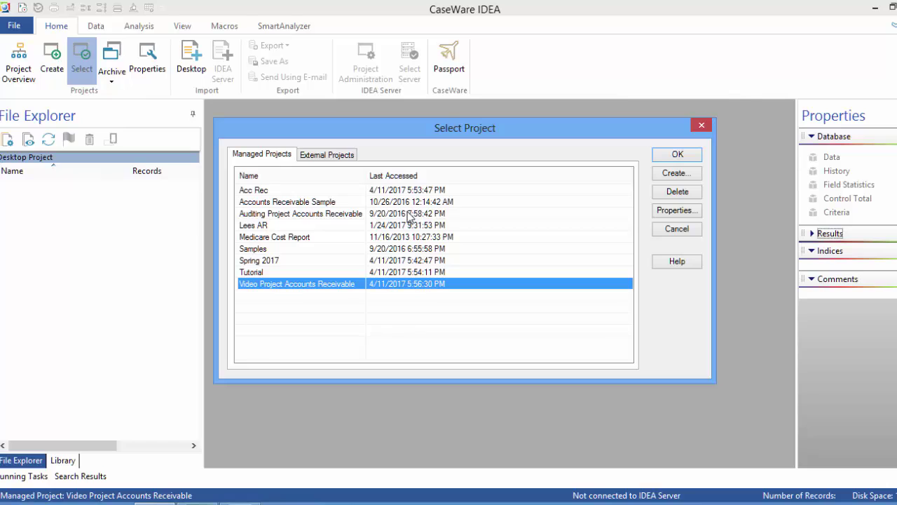
click(695, 154)
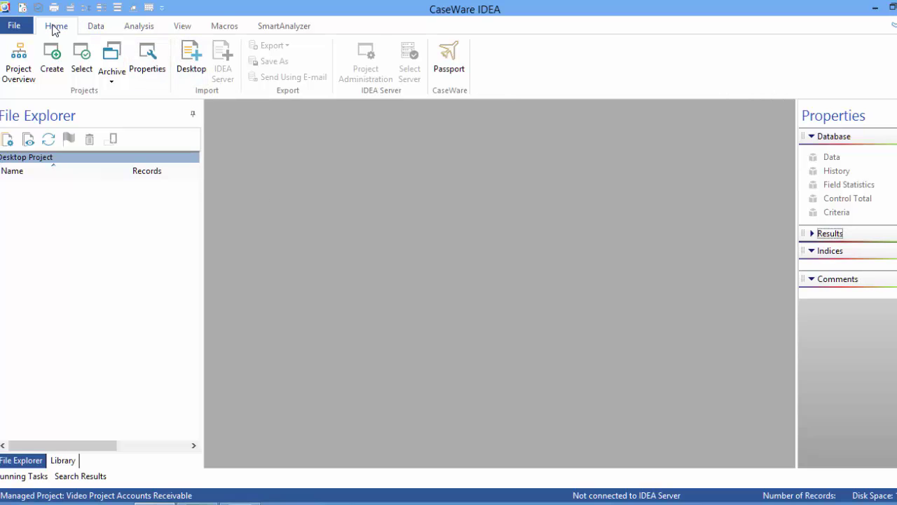
Step: Choose Microsoft Access as the desktop import format and Acc_rec2015.accdb from the 1IDEA Data Files folder in iCloud Drive as the source
click(195, 60)
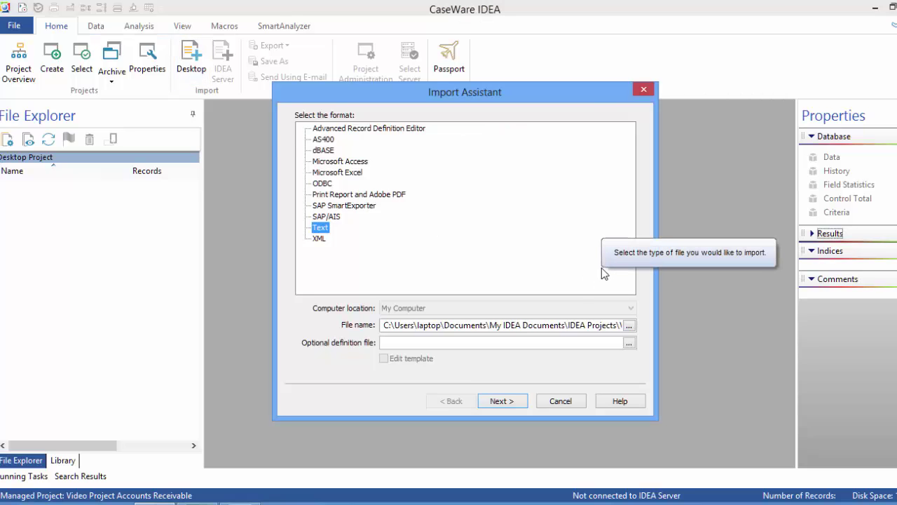
click(352, 162)
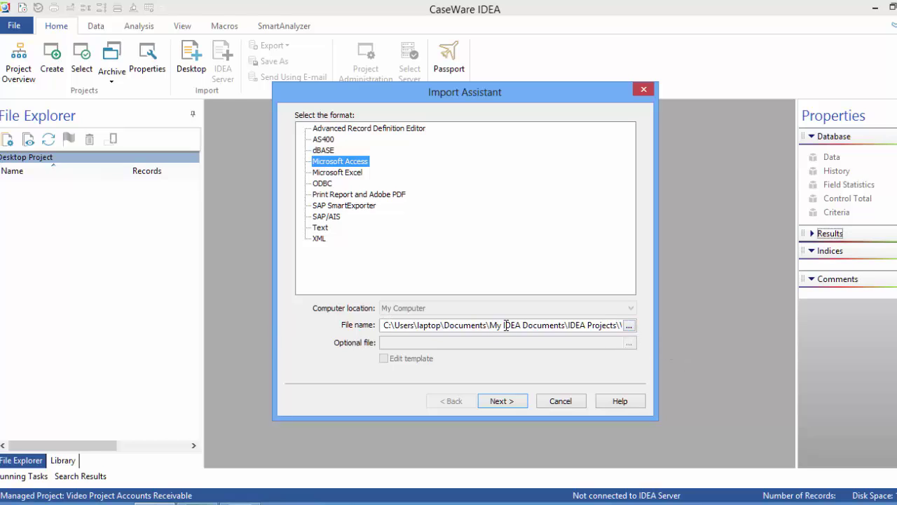
click(630, 327)
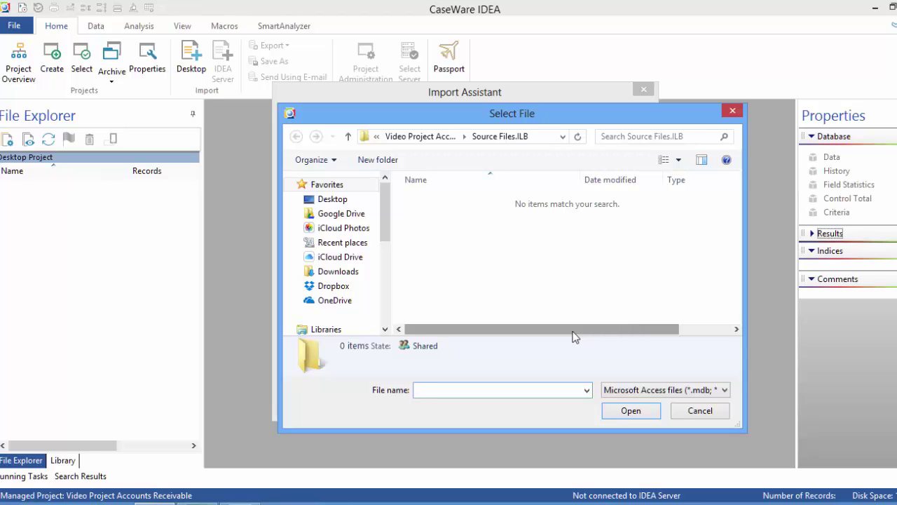
click(344, 256)
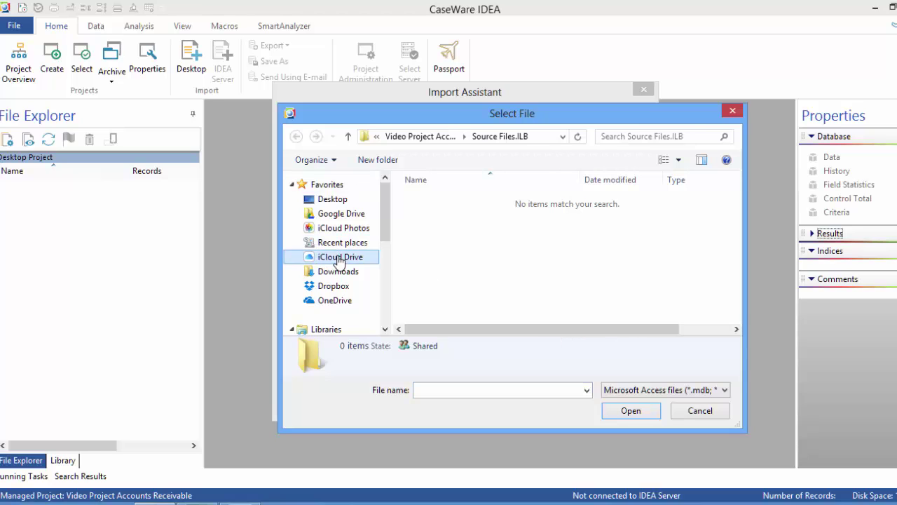
double_click(448, 200)
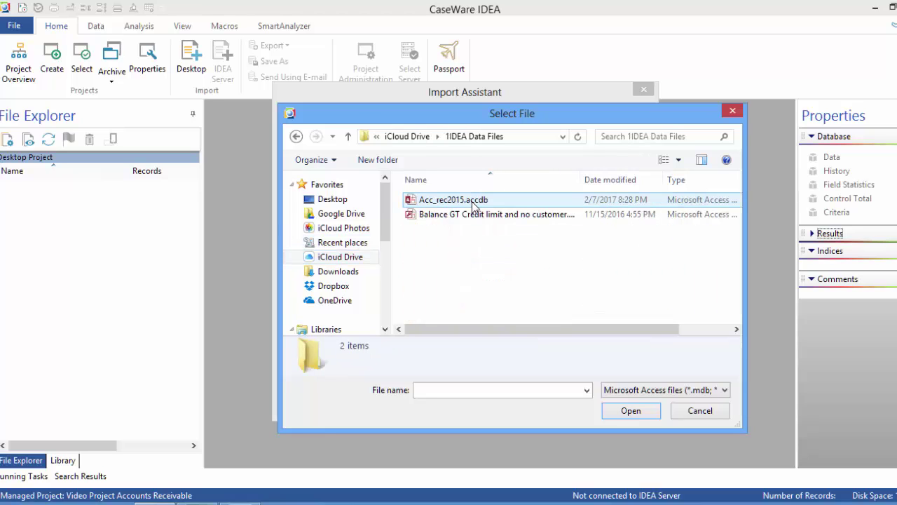
double_click(472, 201)
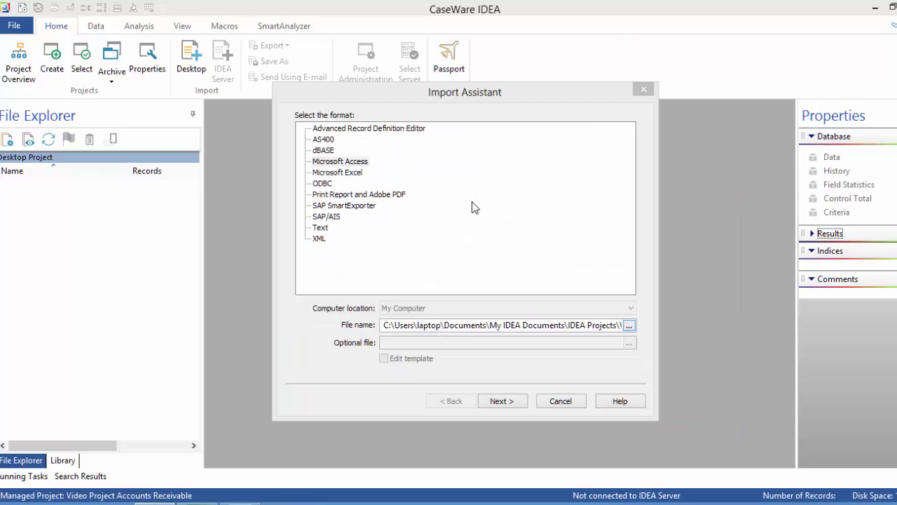
click(504, 402)
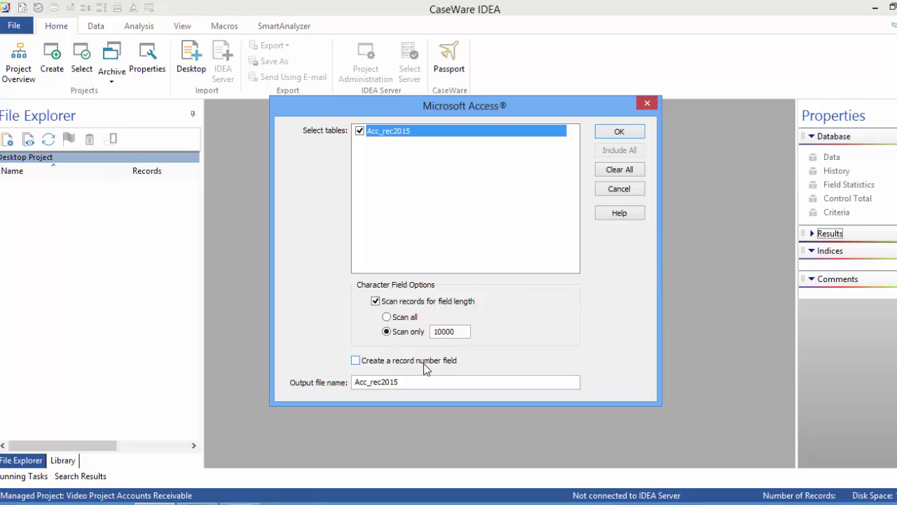
Step: Import the Acc_rec2015 table with the output file name Accounts Receivable
drag(426, 382, 349, 377)
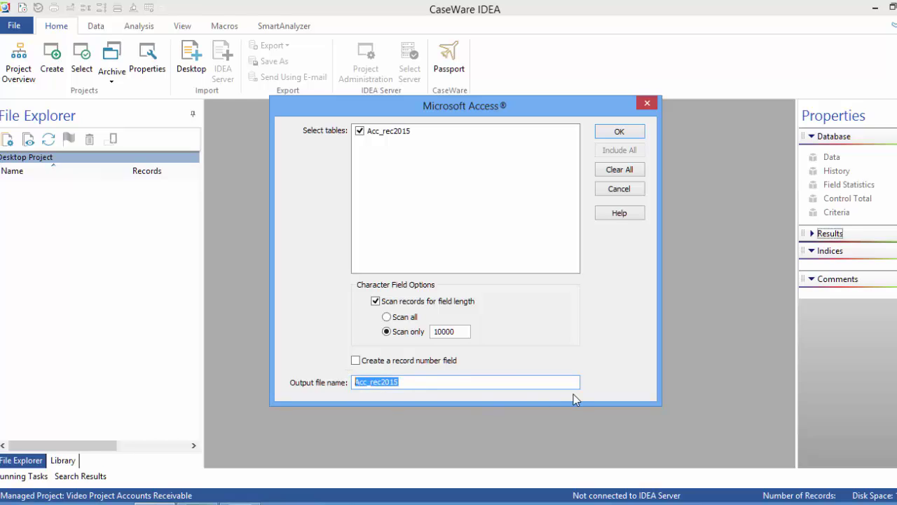
text(Accou)
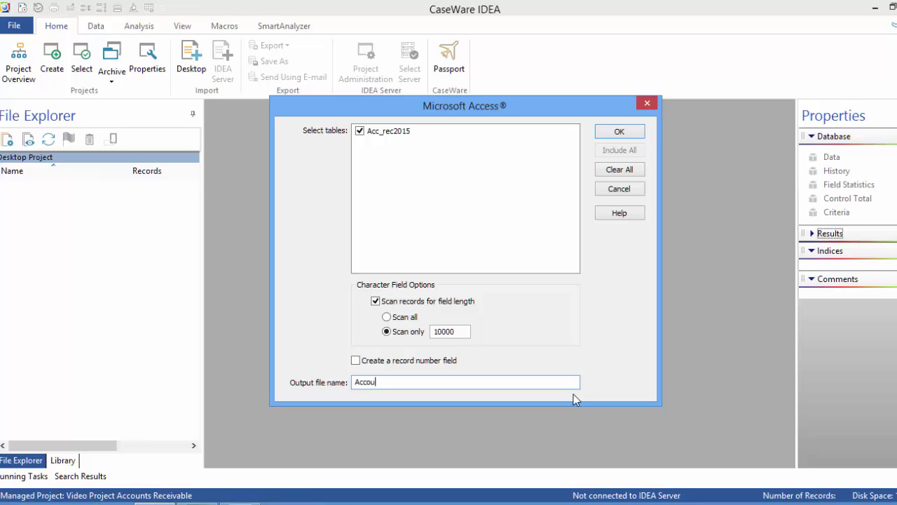
text(nts Receivable)
click(619, 133)
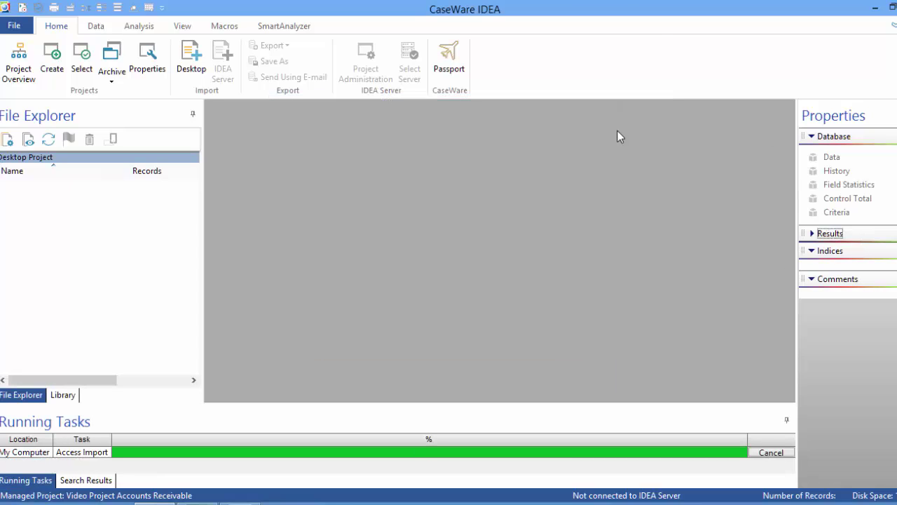
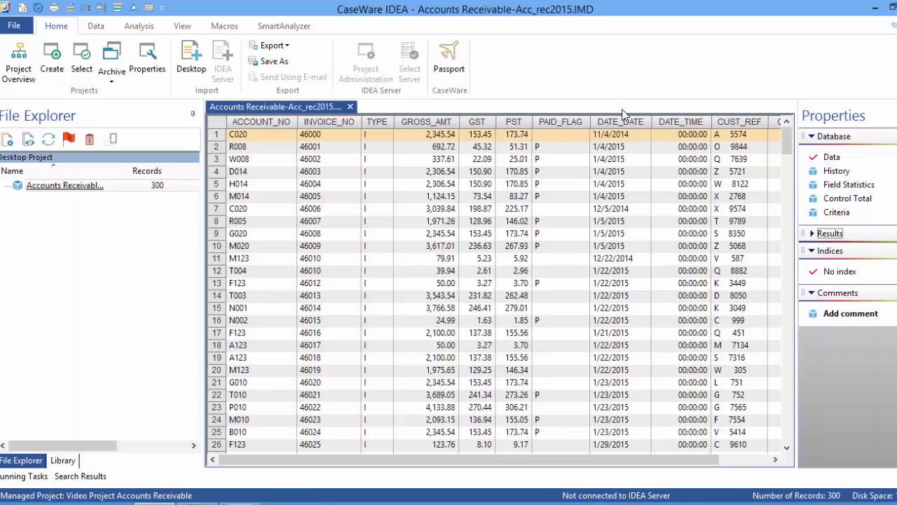
Step: Sort the imported Accounts Receivable database by DATE_DATE in ascending order into a new sorted database
mouse_move(637, 117)
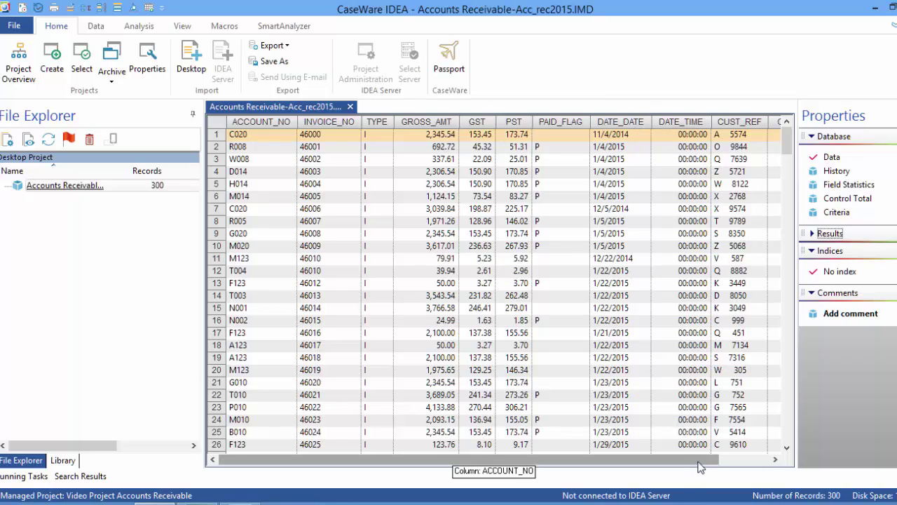
drag(699, 467, 771, 467)
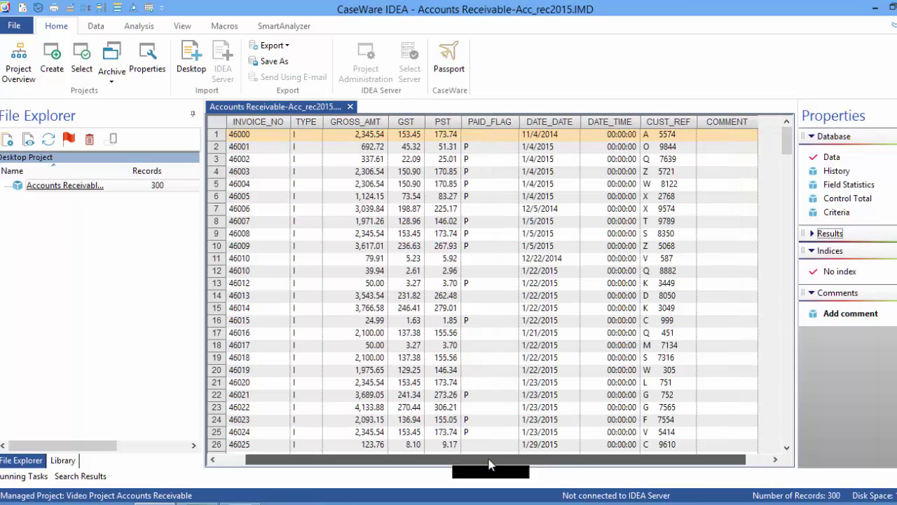
scroll(539, 463, left, 1)
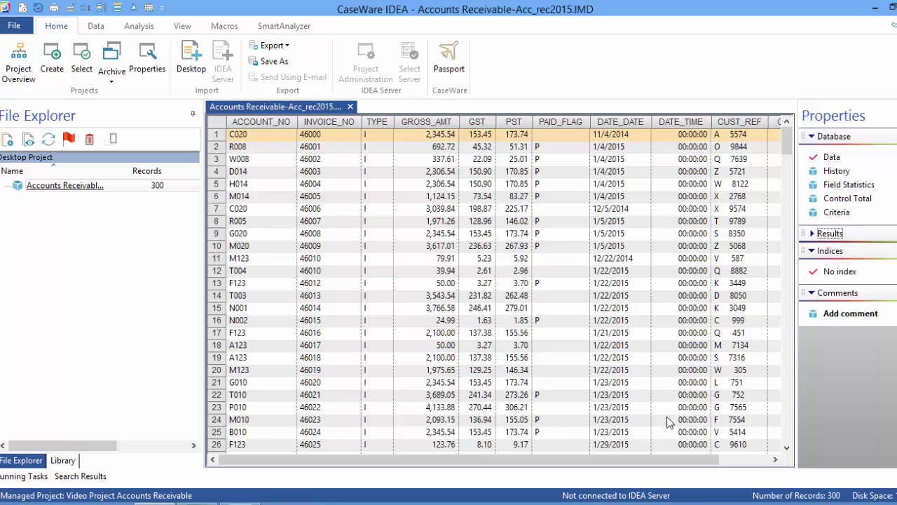
click(623, 122)
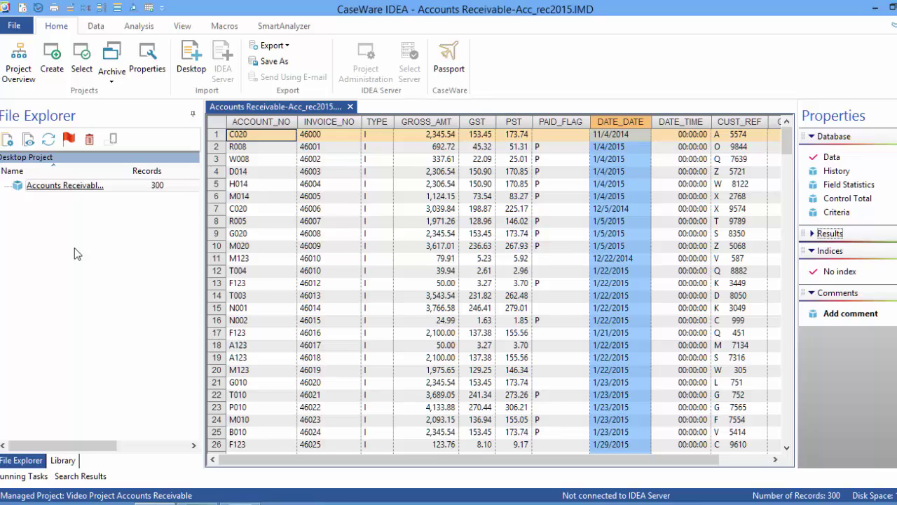
click(96, 28)
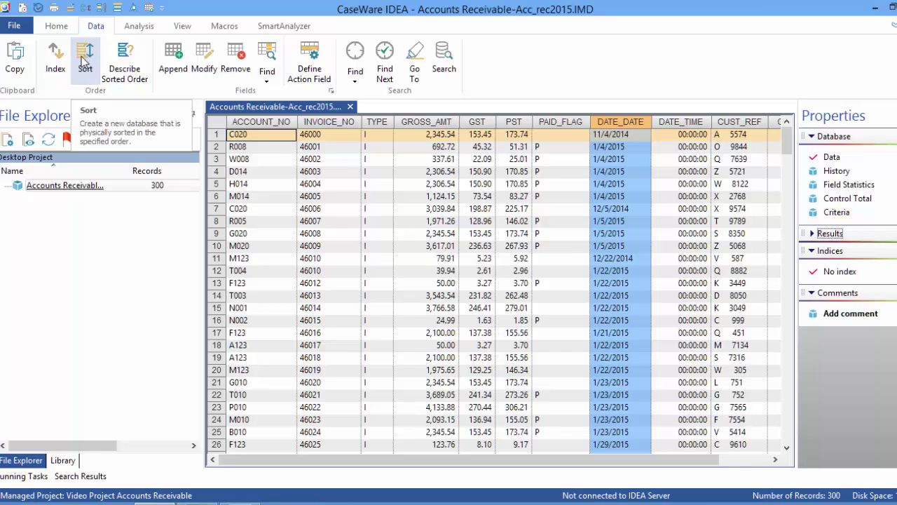
click(84, 60)
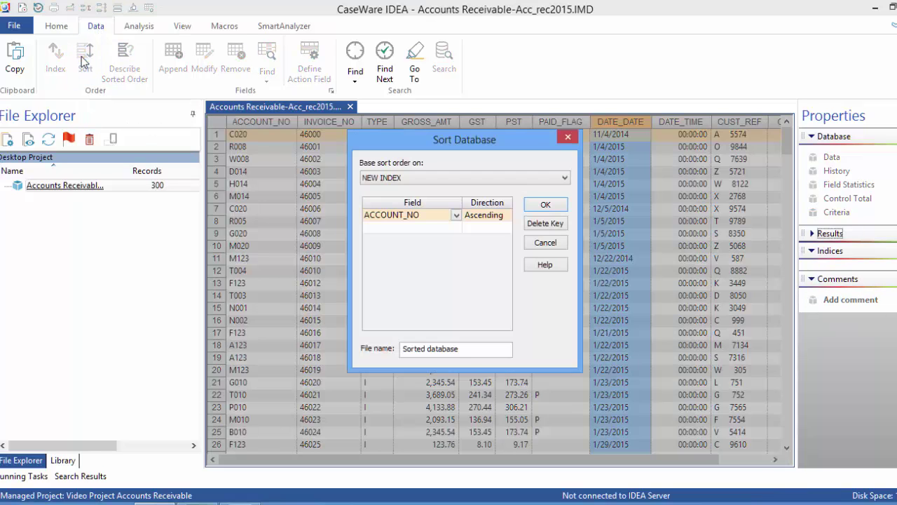
click(456, 215)
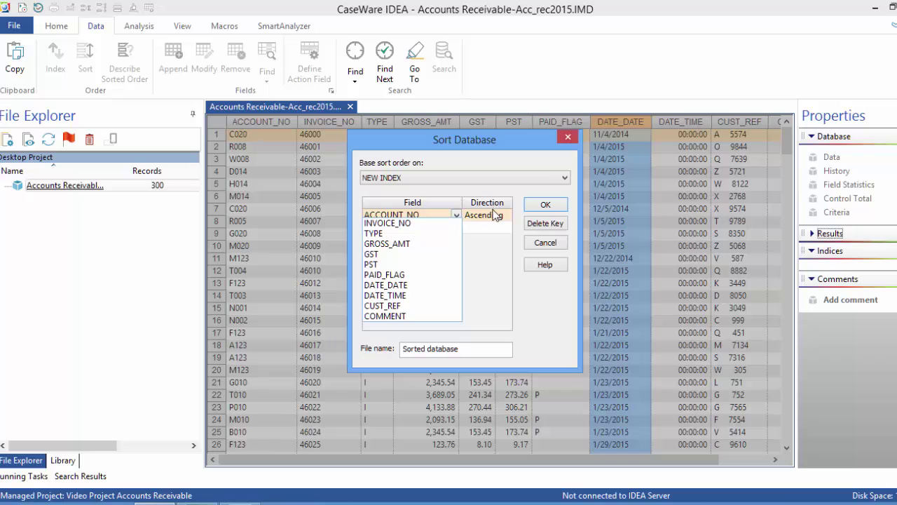
click(385, 285)
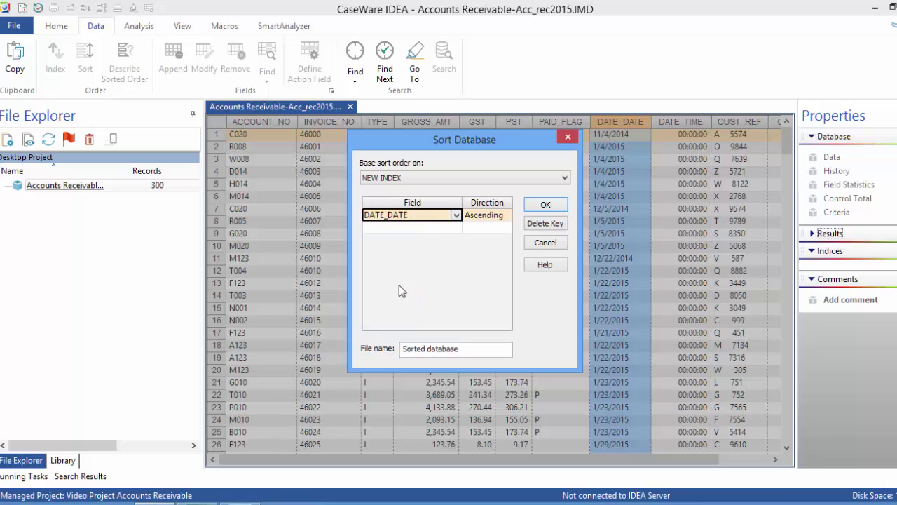
click(497, 219)
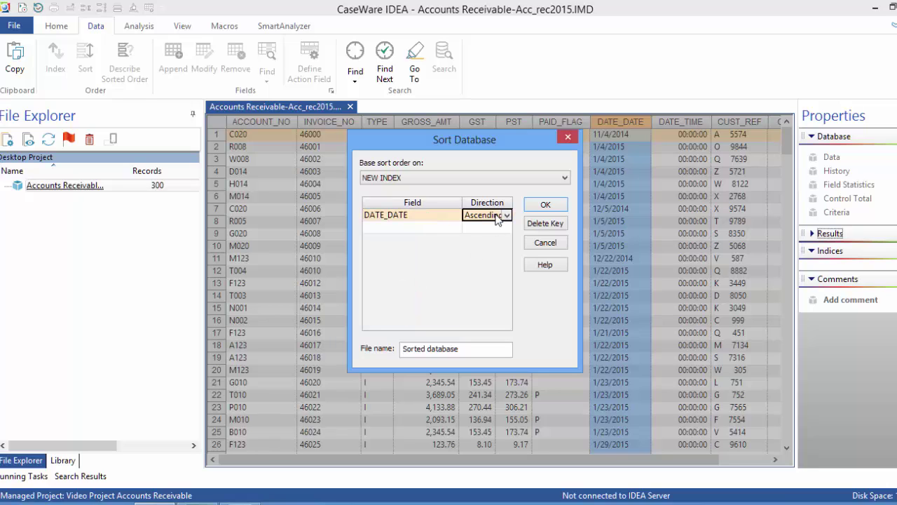
click(552, 204)
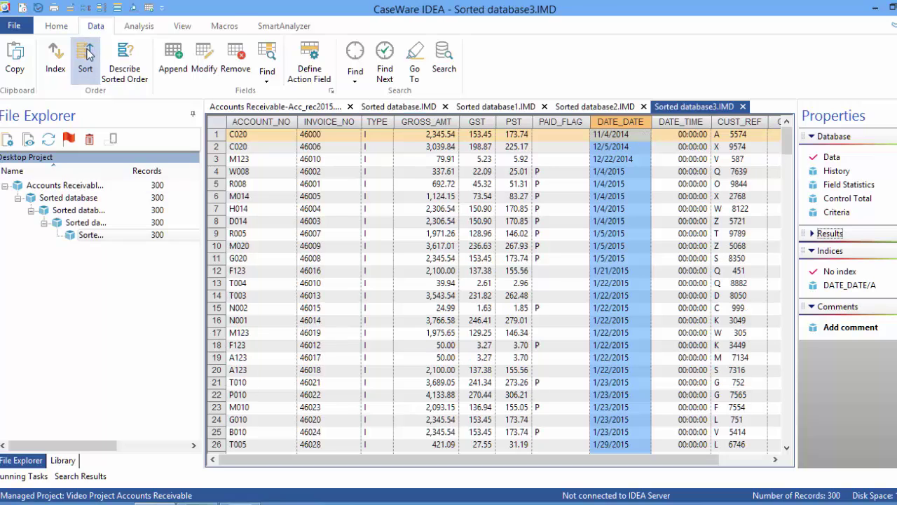
Step: Sort the records by DATE_DATE in descending order into a new database named Sorted database4
click(86, 54)
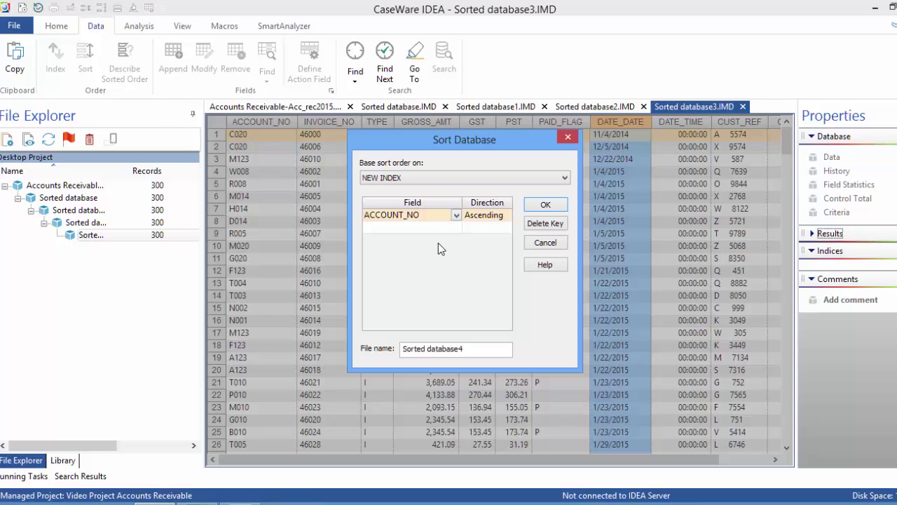
click(455, 215)
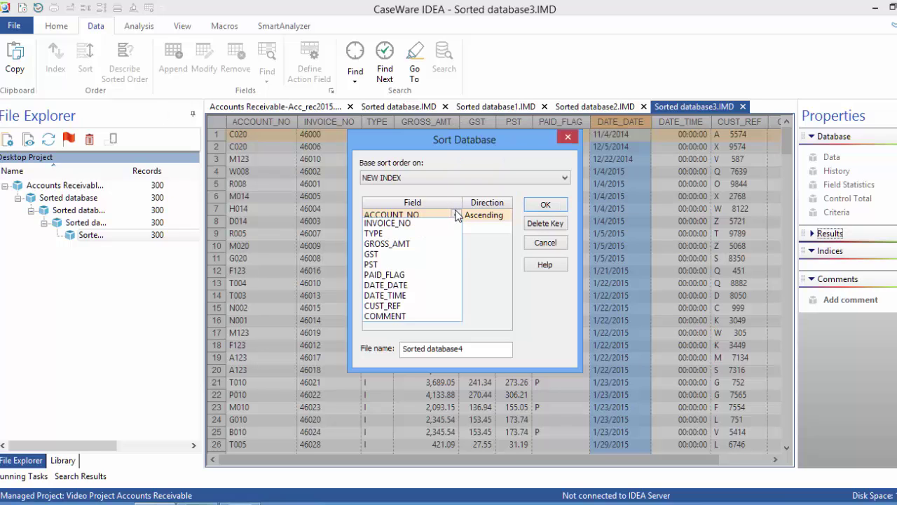
click(411, 285)
click(499, 216)
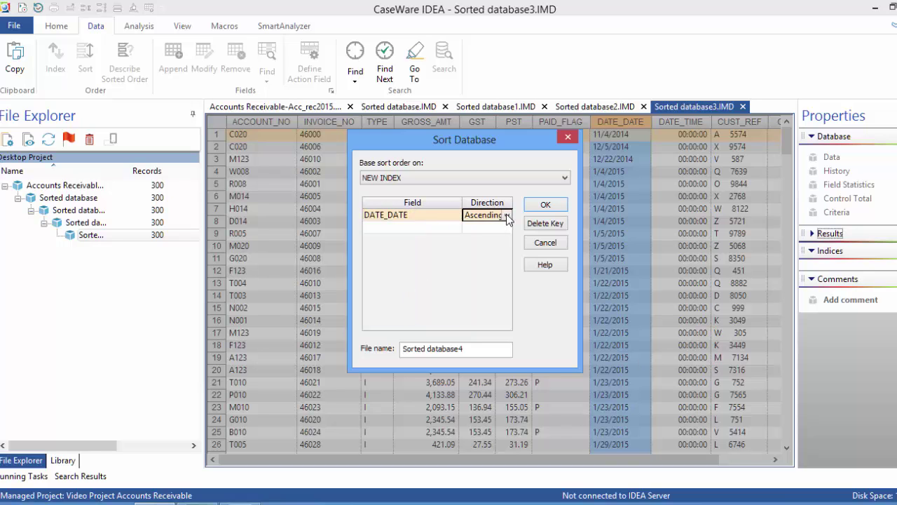
click(506, 216)
click(498, 239)
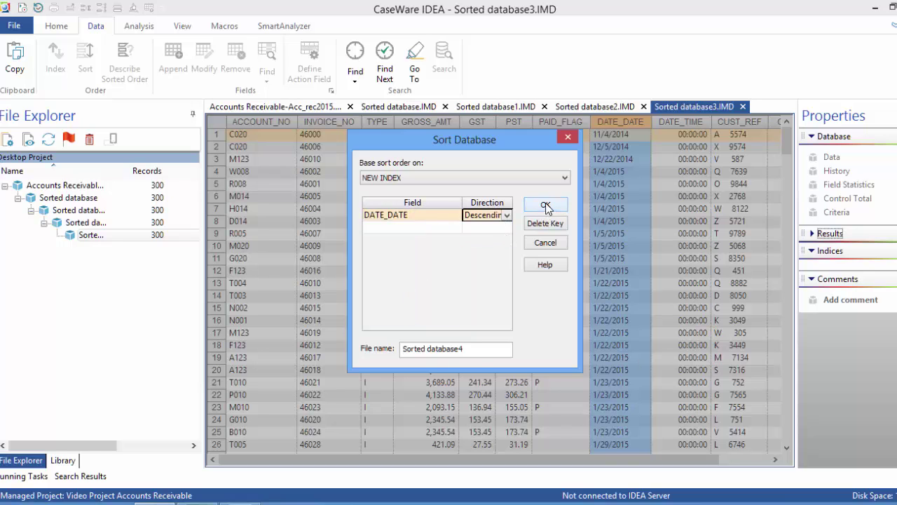
click(545, 204)
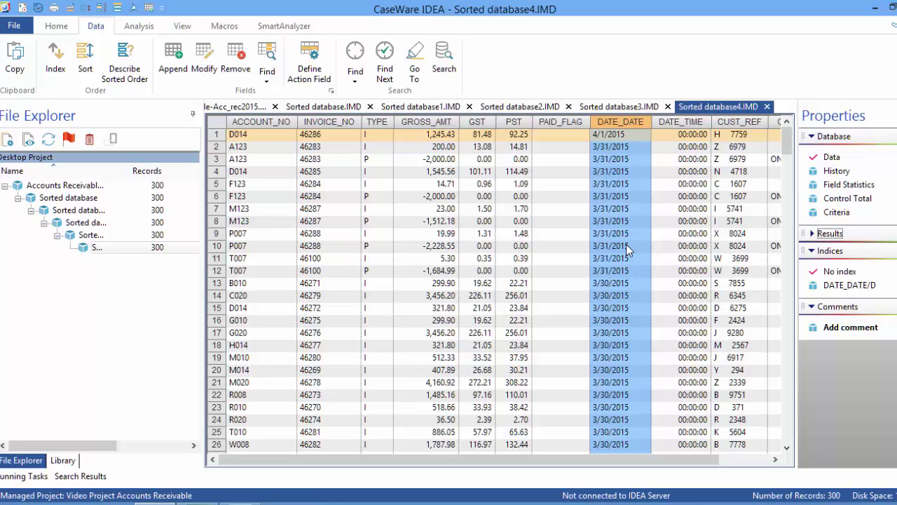
Step: Sort the records by PAID_FLAG in descending order into a new database named Sorted database5
click(87, 50)
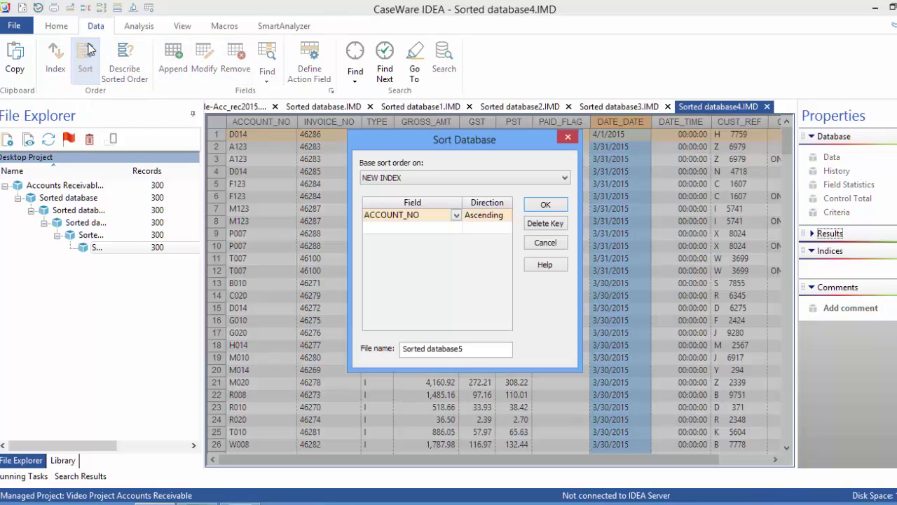
click(457, 216)
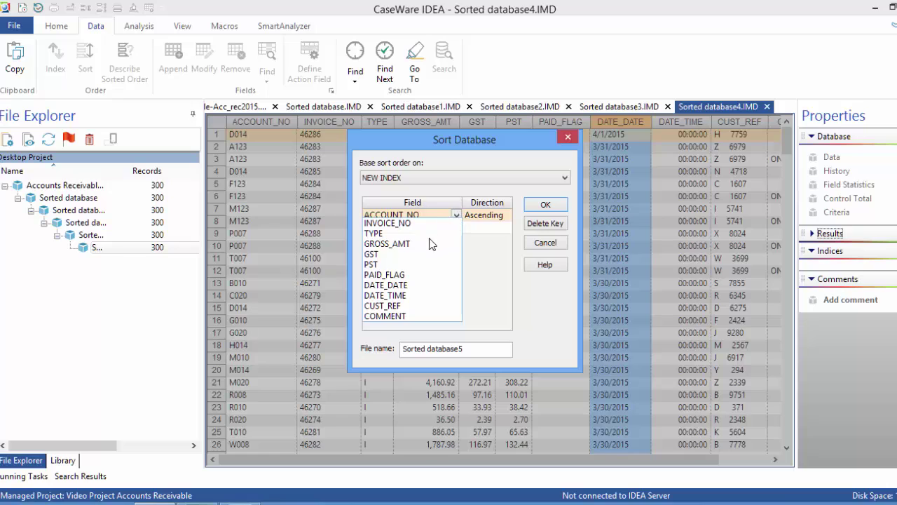
click(405, 275)
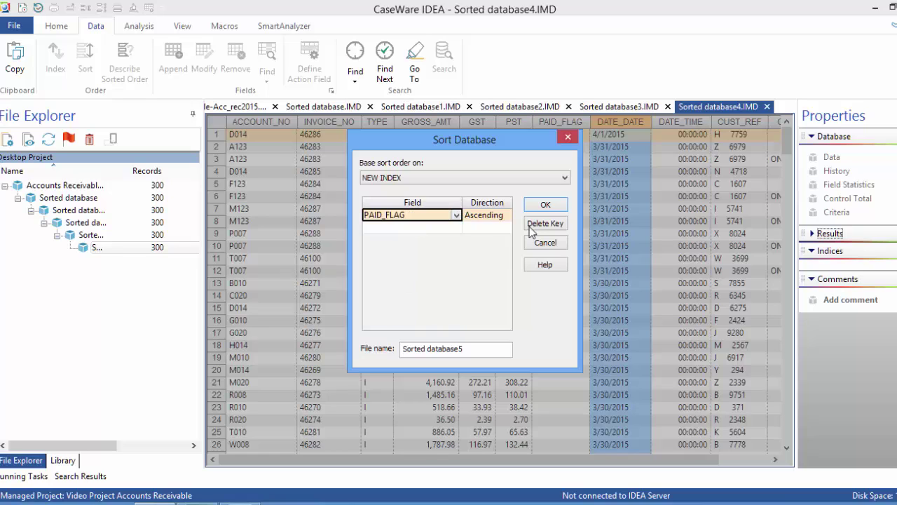
click(508, 216)
click(507, 215)
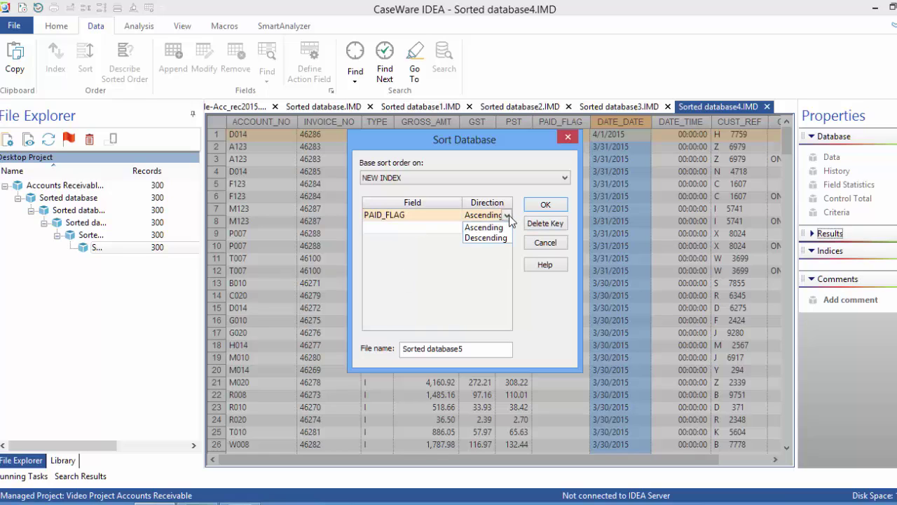
click(493, 239)
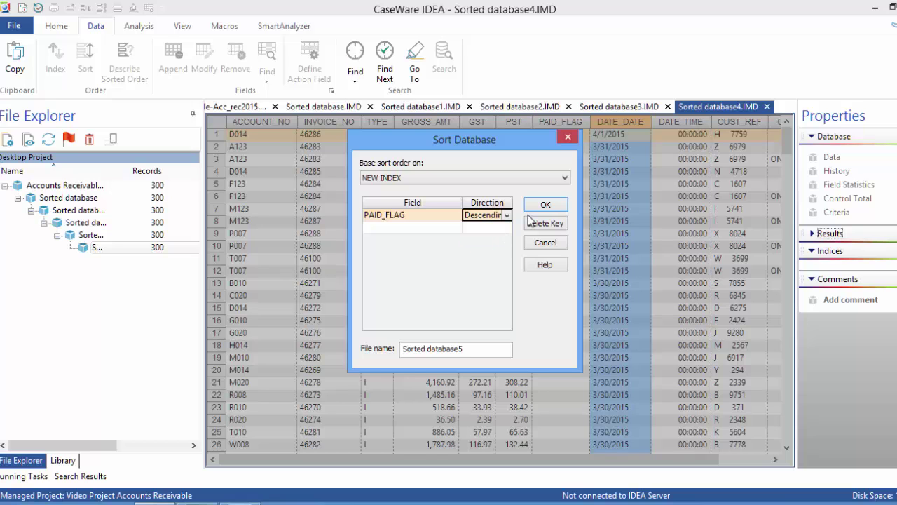
click(544, 204)
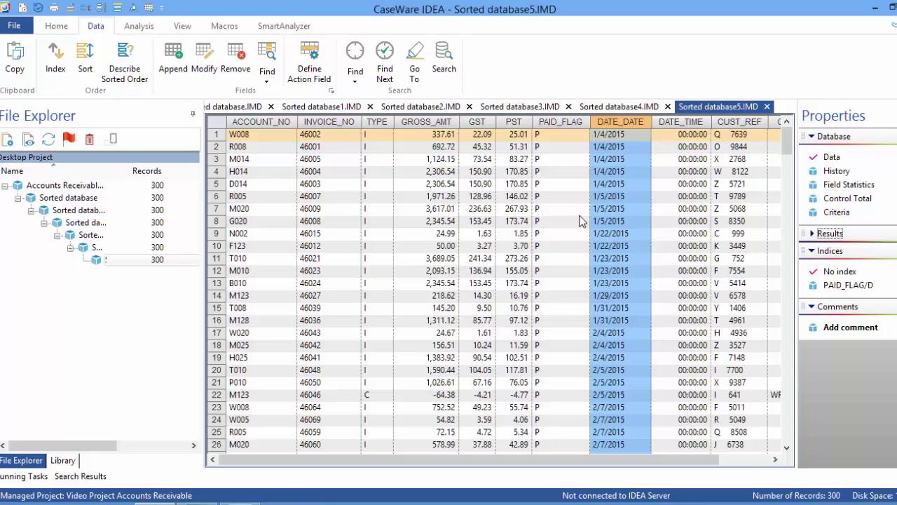
Step: Set GROSS_AMT as the control total field for Sorted database5
click(868, 203)
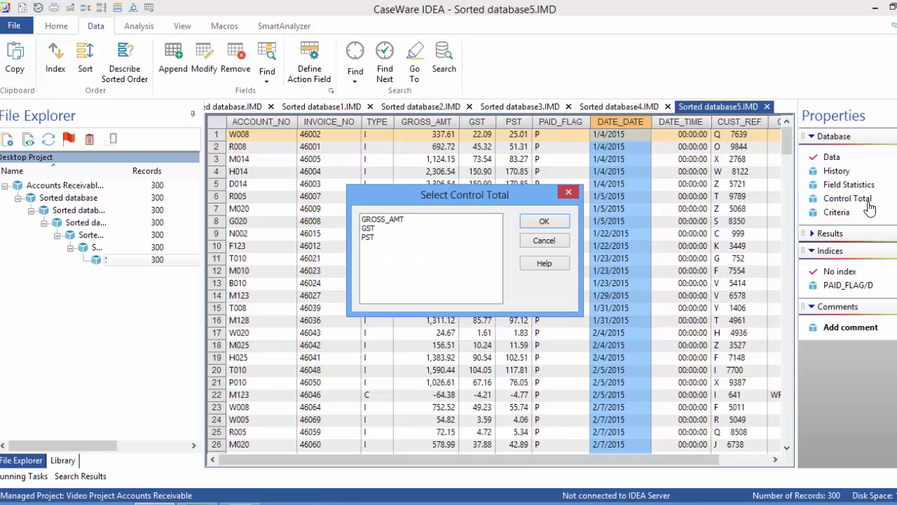
click(386, 218)
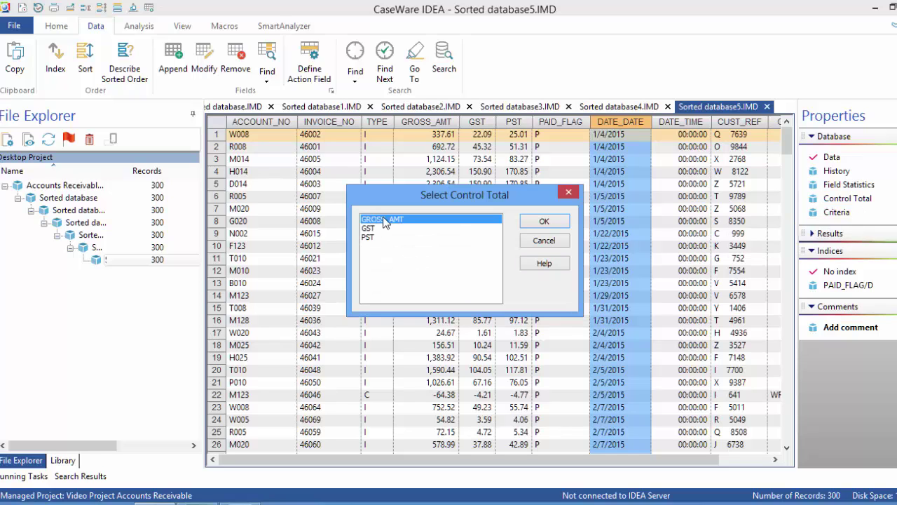
click(545, 222)
click(528, 306)
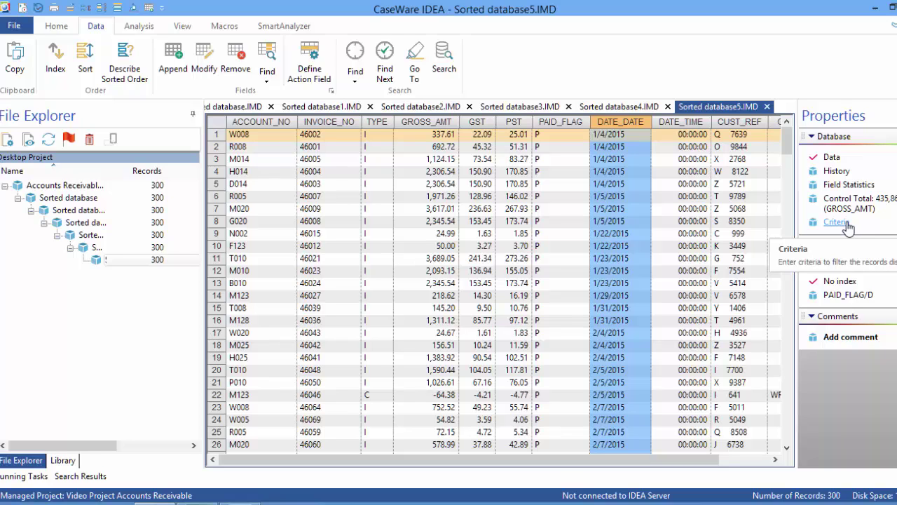
Step: Build the criteria equation PAID_FLAG <> "P" for Sorted database5 and check its validity
click(838, 223)
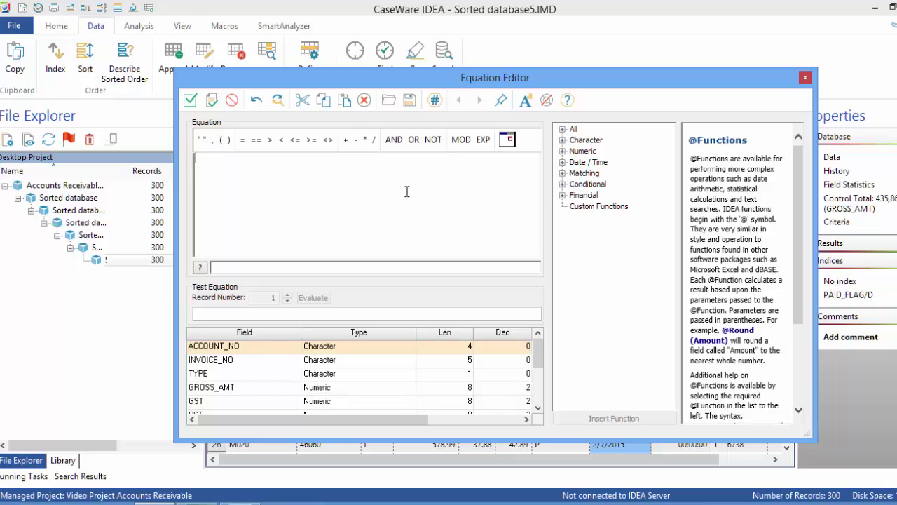
mouse_move(538, 363)
mouse_down()
mouse_move(540, 401)
mouse_move(537, 347)
mouse_up()
mouse_move(541, 352)
mouse_down()
mouse_move(540, 373)
mouse_move(537, 367)
mouse_up()
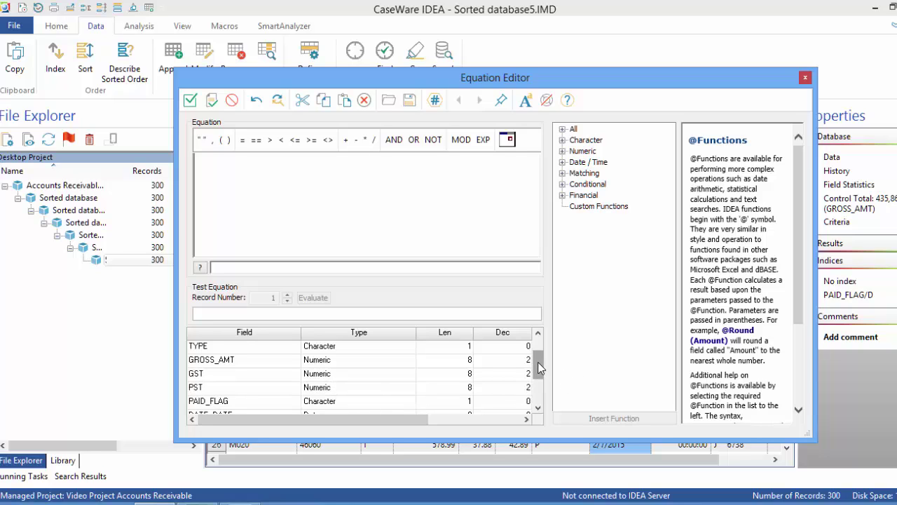
drag(537, 361, 538, 381)
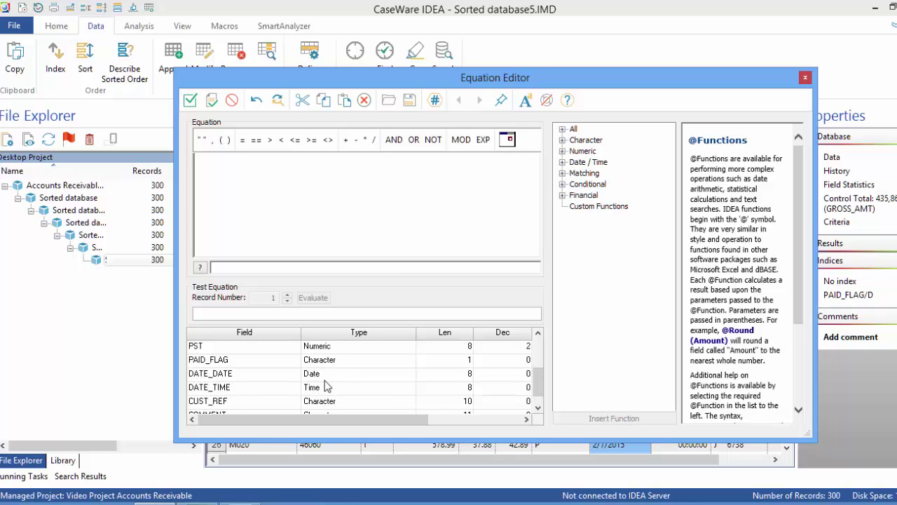
click(280, 192)
double_click(329, 361)
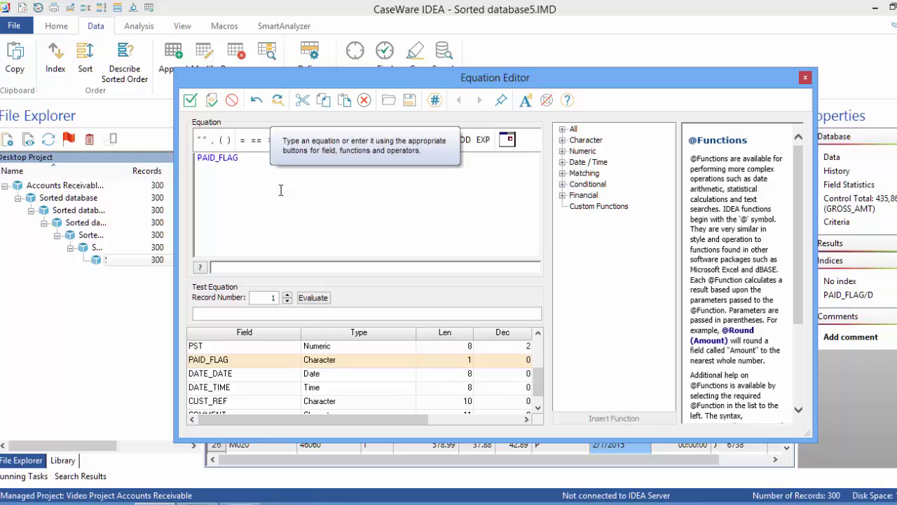
click(327, 141)
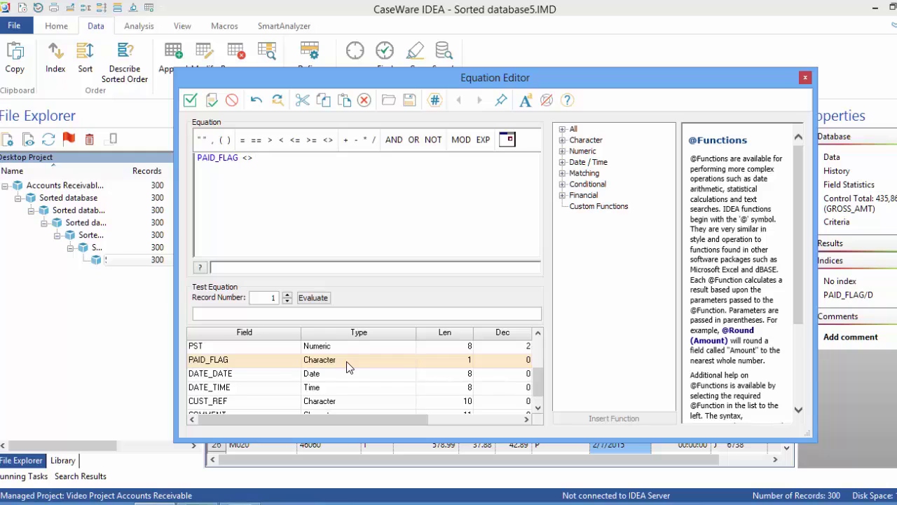
click(357, 228)
text("P)
click(214, 103)
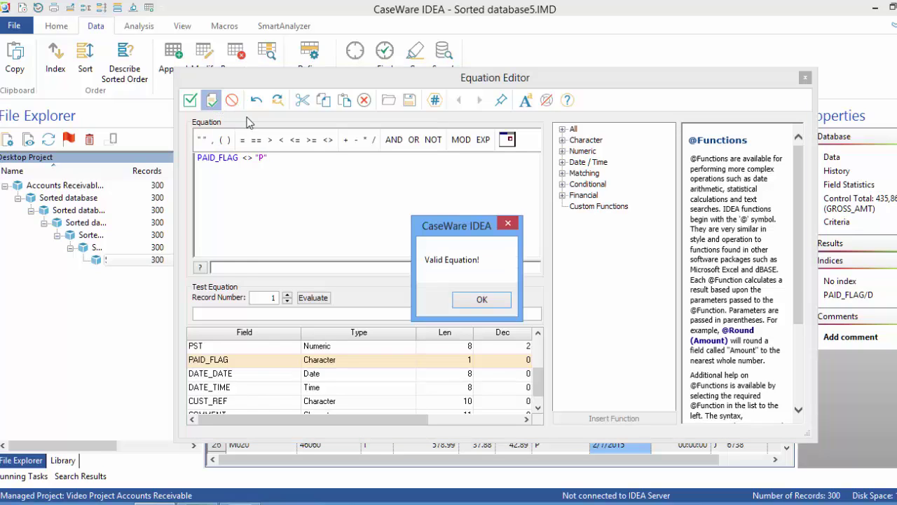
click(482, 300)
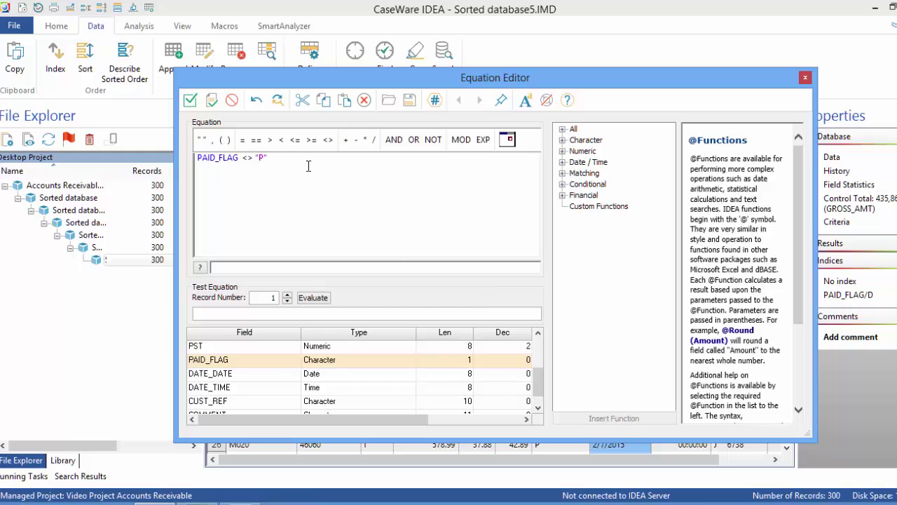
Step: Try validating the criteria equation with the quotation marks around P removed
key(BackSpace)
key(BackSpace)
click(211, 101)
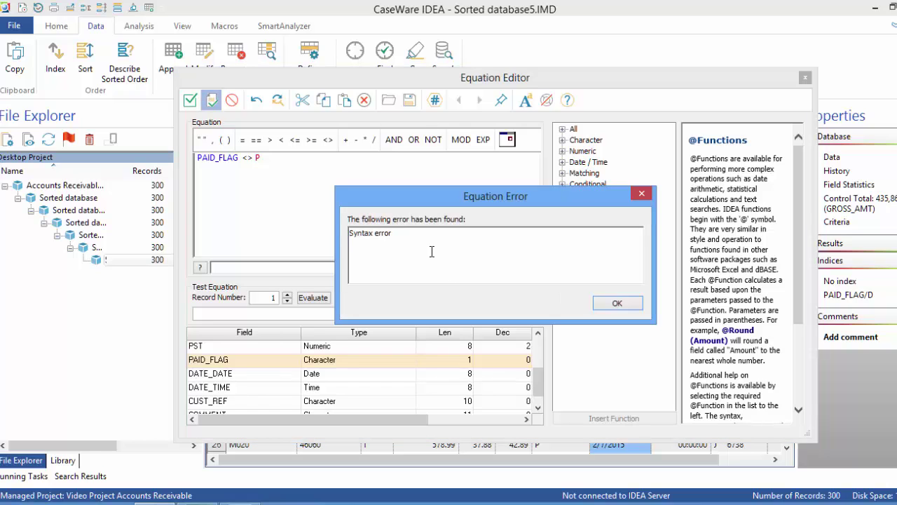
click(617, 303)
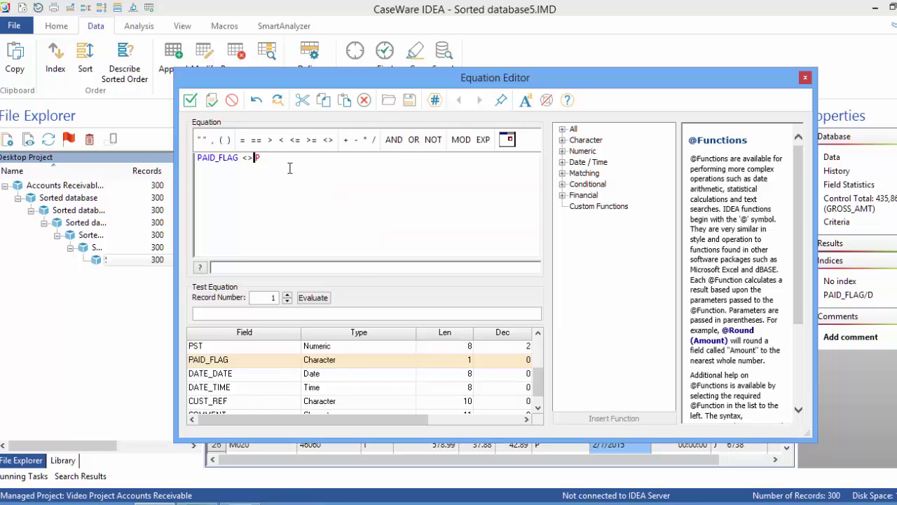
Step: Restore the quotation marks around P, validate the equation and apply PAID_FLAG <> "P" as the filter
text("P")
click(213, 101)
click(468, 297)
click(190, 101)
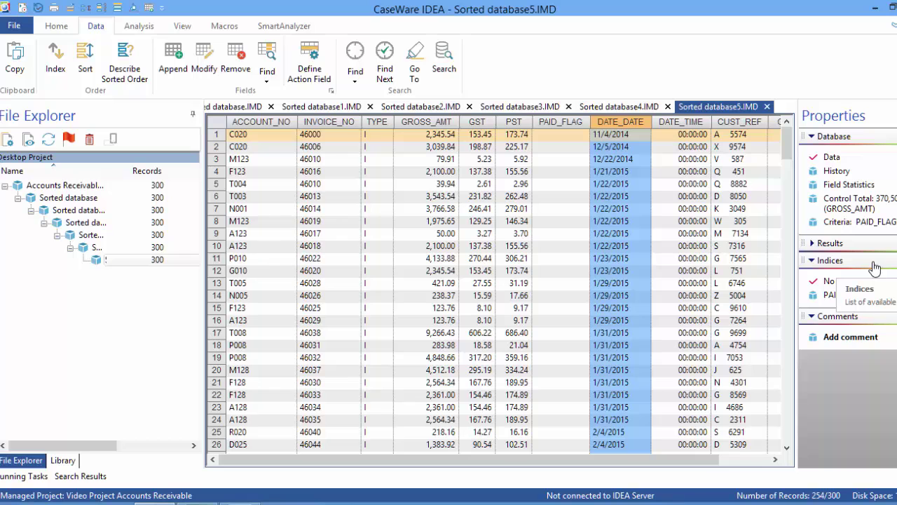
Step: Reopen the criteria equation and extend it with .AND. DATE_DATE < after the PAID_FLAG condition
click(846, 223)
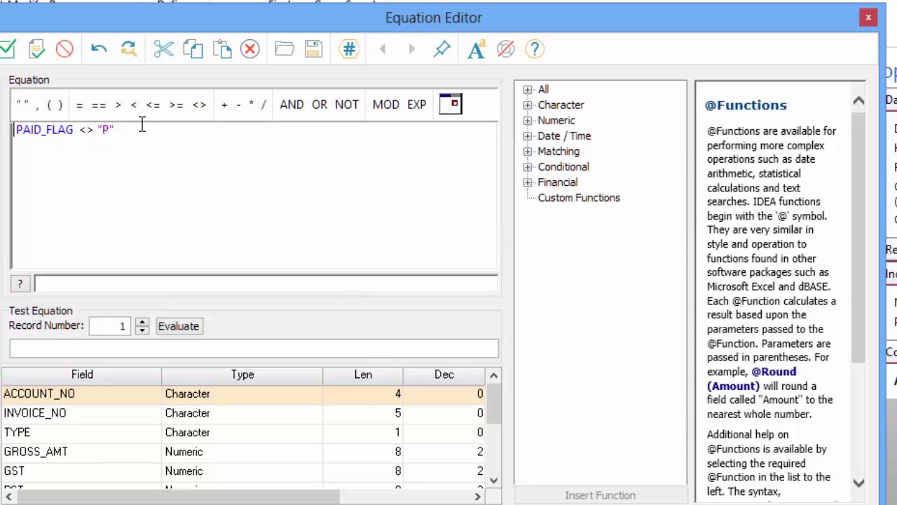
click(141, 130)
click(291, 110)
drag(497, 407, 494, 449)
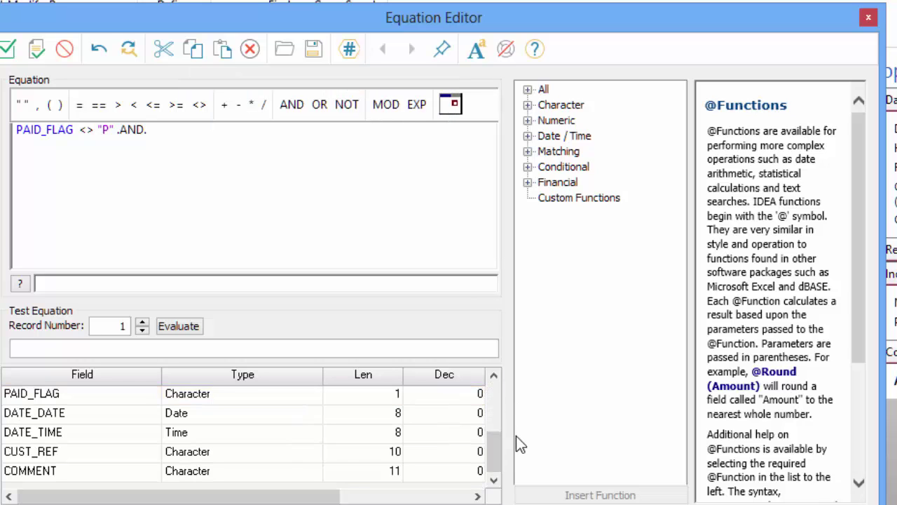
double_click(82, 419)
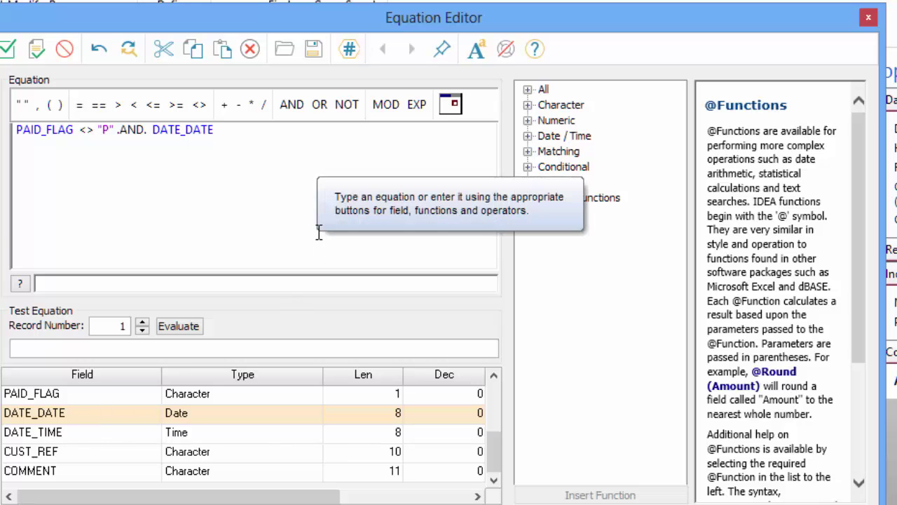
click(133, 104)
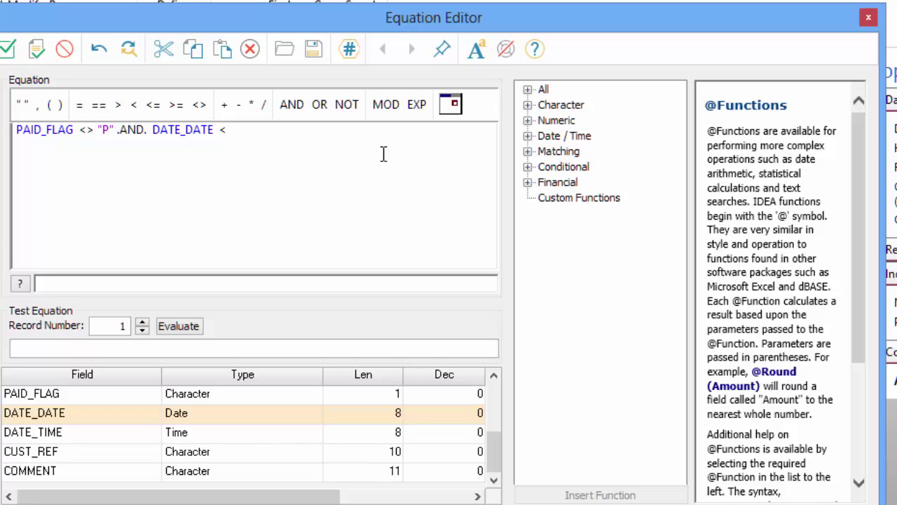
Step: Insert April 1, 2015 from the calendar as the comparison date, completing the condition DATE_DATE < "20150401"
click(451, 111)
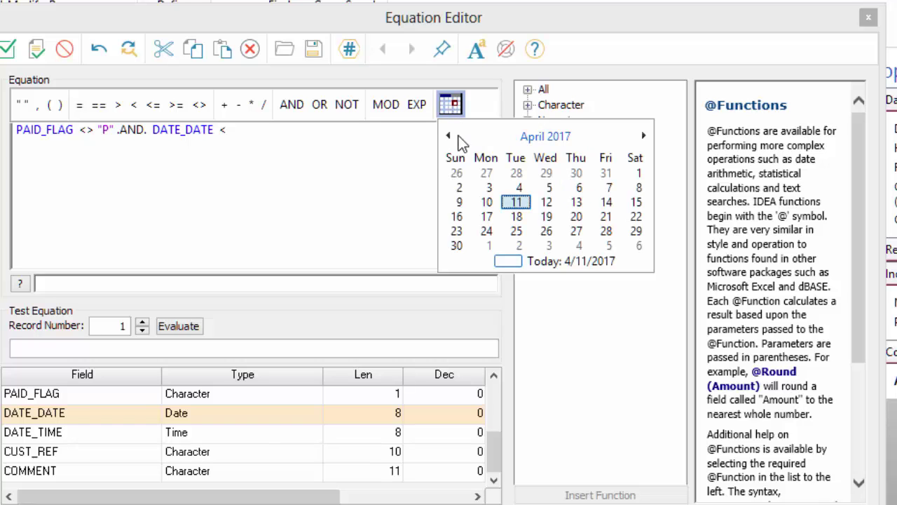
double_click(450, 134)
double_click(450, 135)
double_click(450, 135)
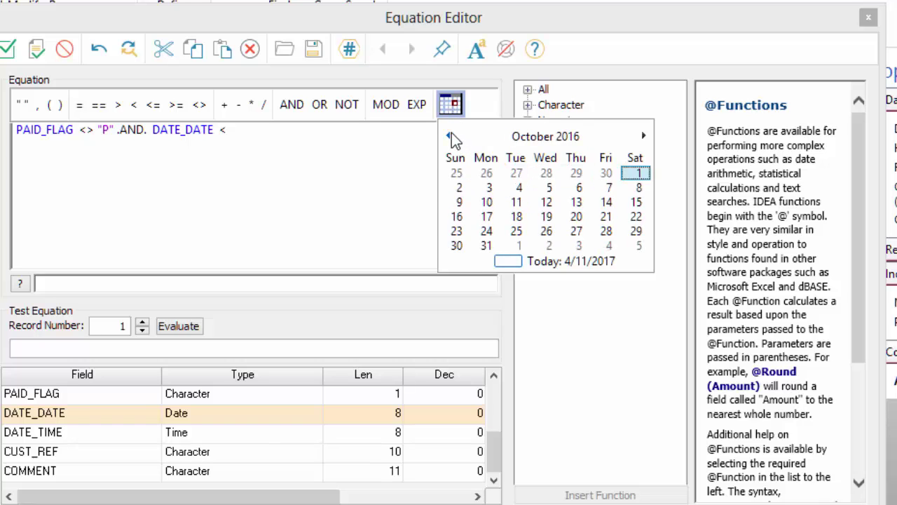
triple_click(450, 135)
triple_click(450, 135)
click(450, 136)
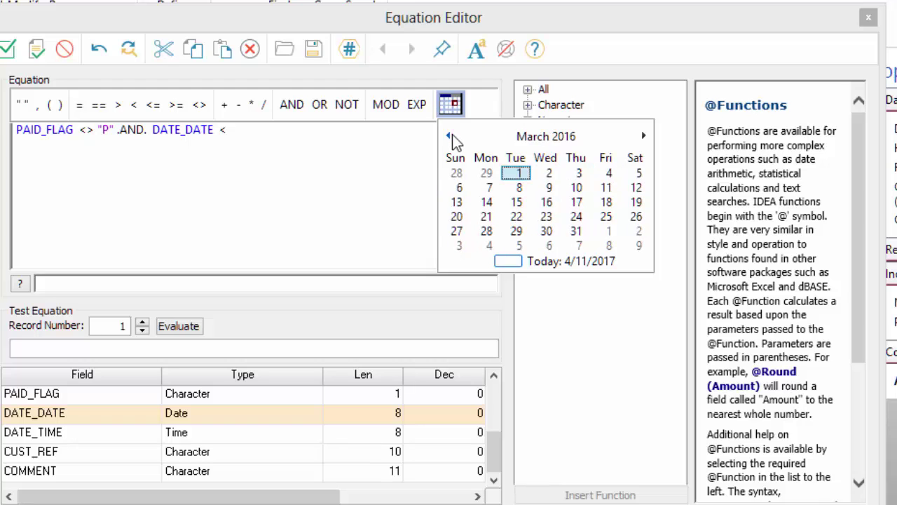
double_click(450, 136)
double_click(450, 135)
double_click(451, 135)
double_click(451, 135)
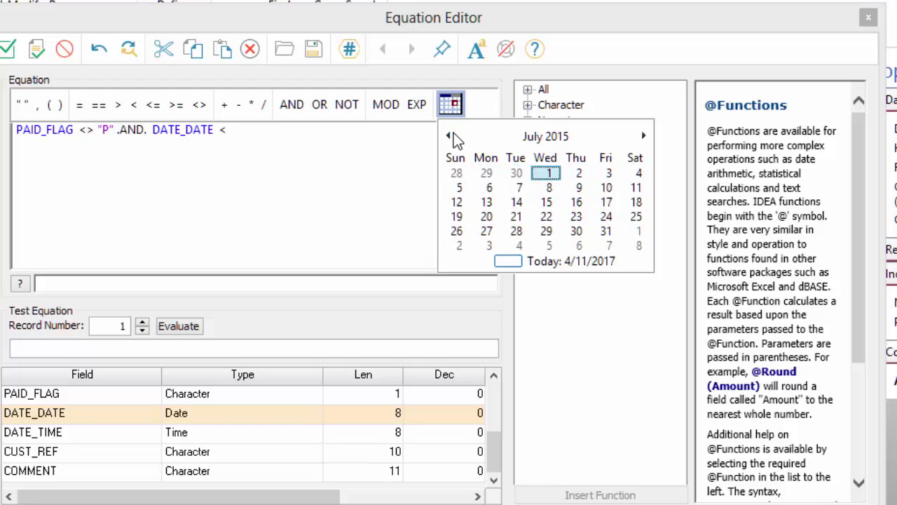
click(451, 136)
double_click(450, 135)
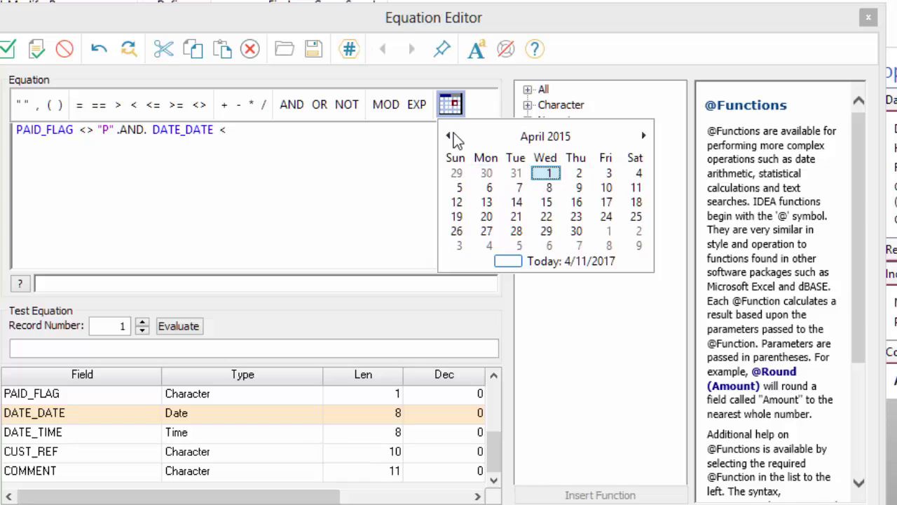
click(546, 174)
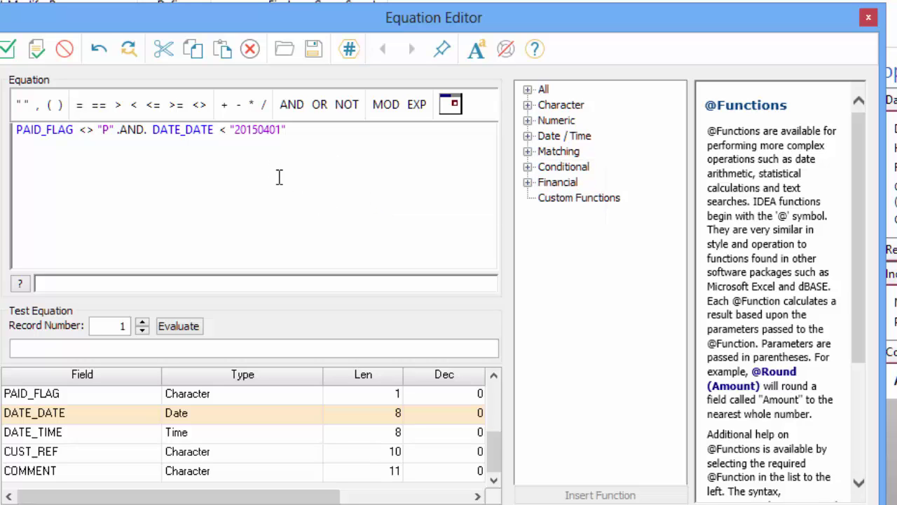
Step: Try changing the year in the comparison date to 2016, and set it back to 2015
click(237, 131)
click(271, 129)
key(Left)
key(BackSpace)
text(6)
key(BackSpace)
text(5)
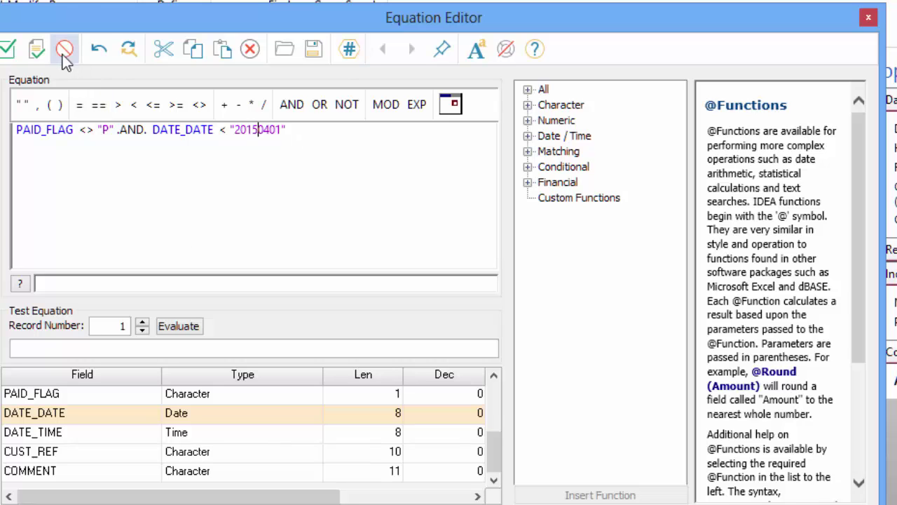
Step: Validate the equation PAID_FLAG <> "P" .AND. DATE_DATE < "20150401" and apply it as the database criteria
click(38, 50)
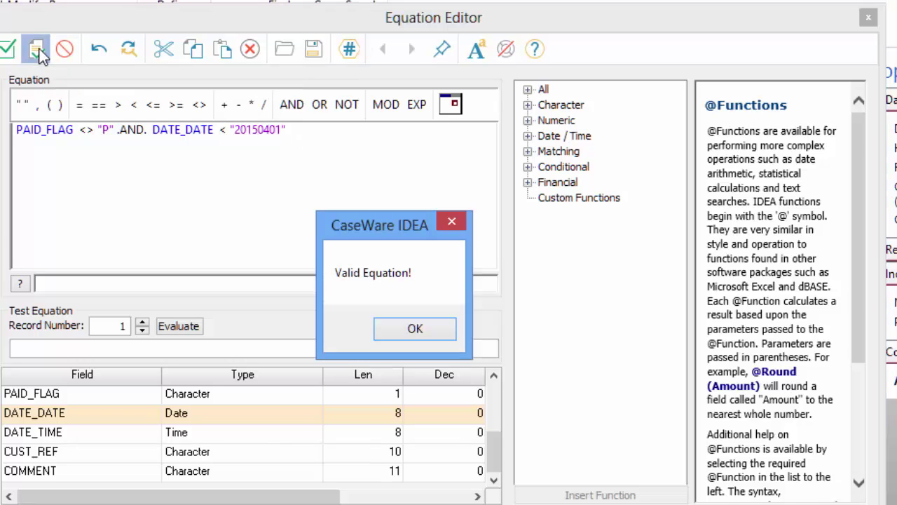
click(406, 329)
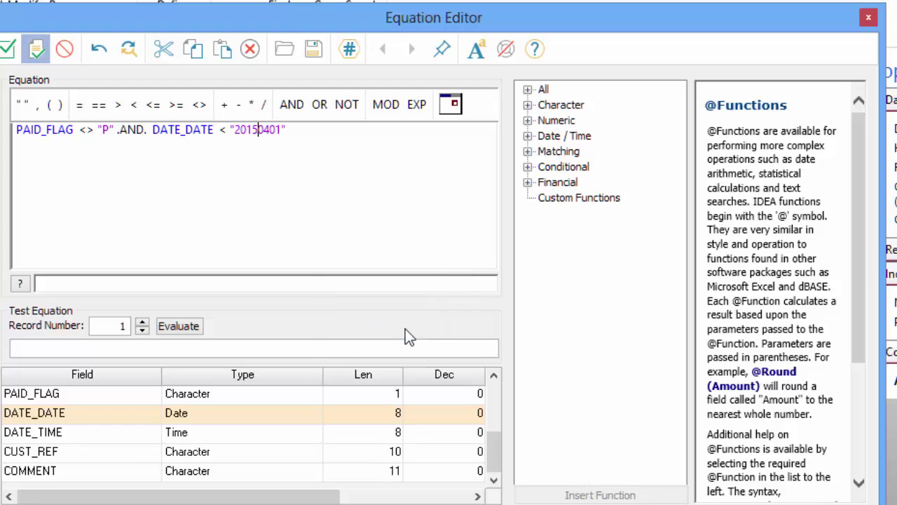
click(7, 49)
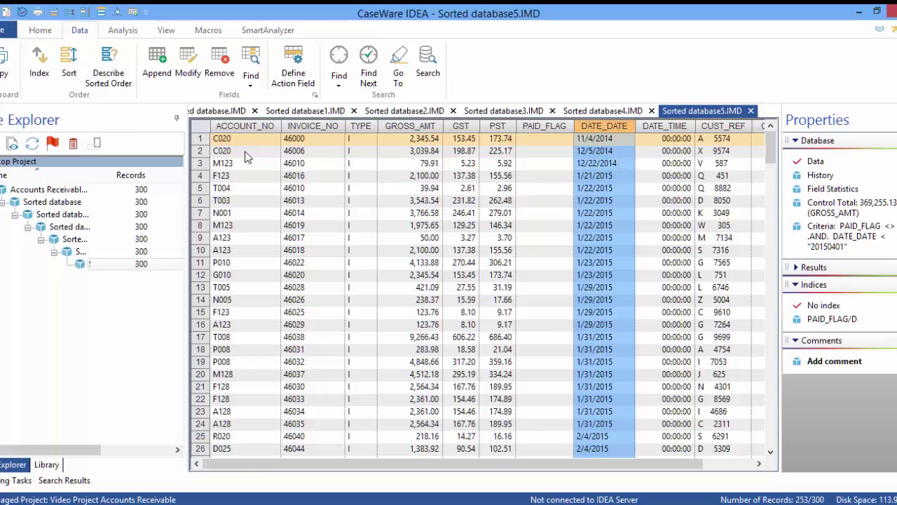
Step: Summarize the filtered records by ACCOUNT_NO into a Summarization database, totaling GROSS_AMT, GST and PST with the Sum statistic
click(123, 31)
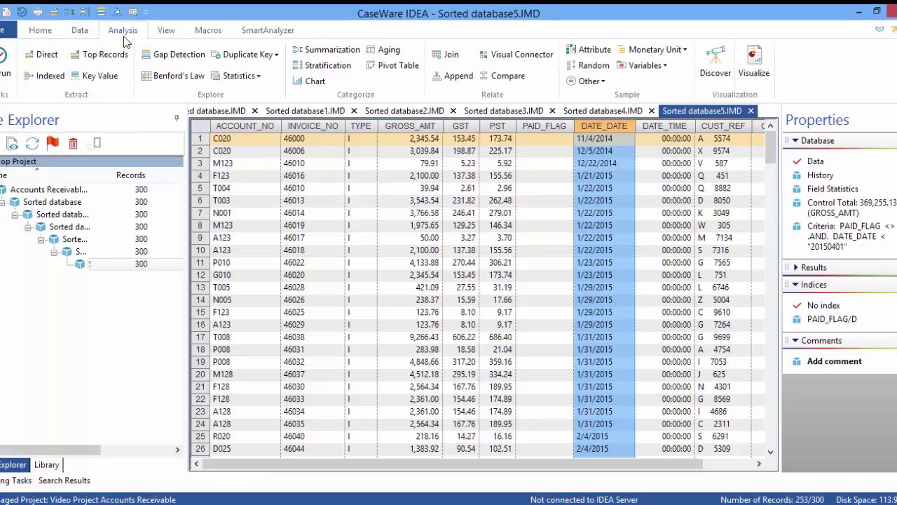
click(342, 55)
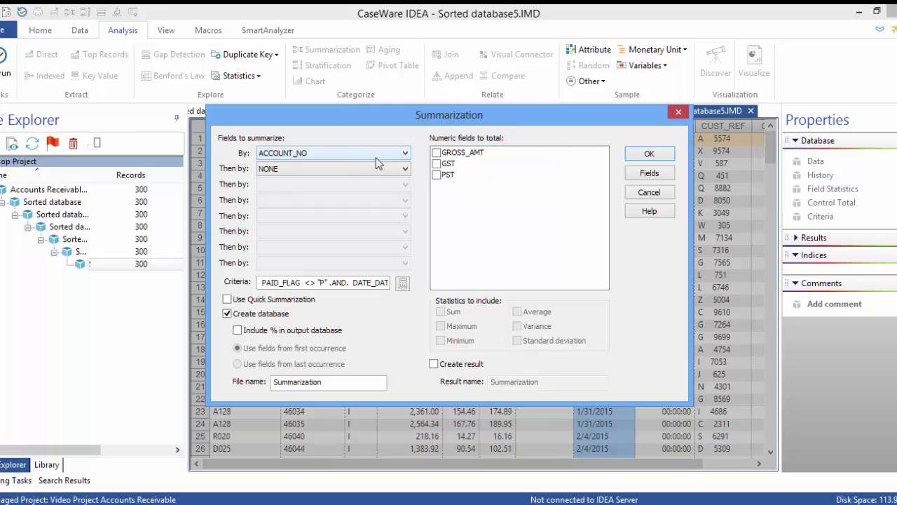
click(406, 169)
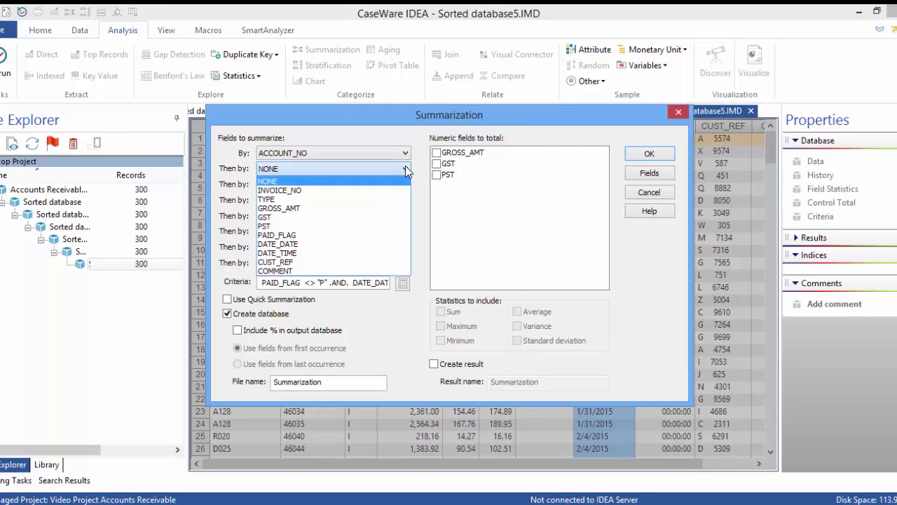
click(371, 153)
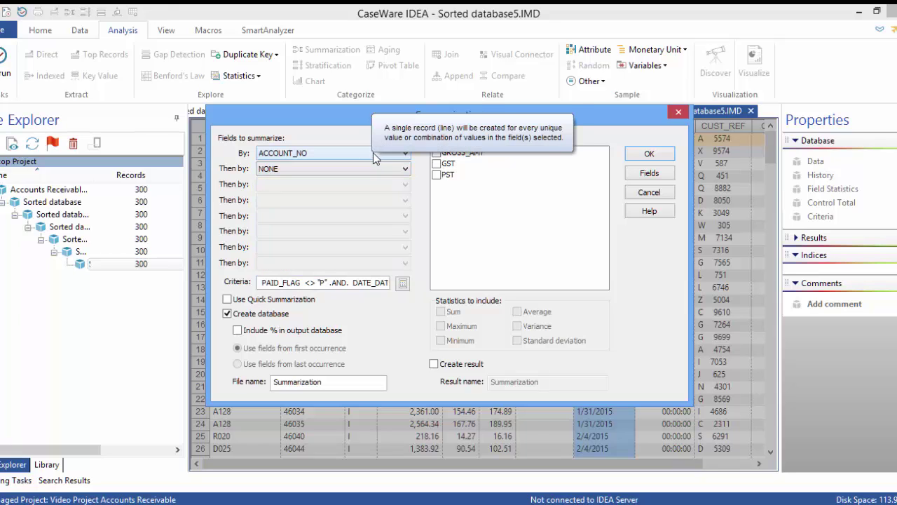
click(437, 153)
click(436, 164)
click(437, 175)
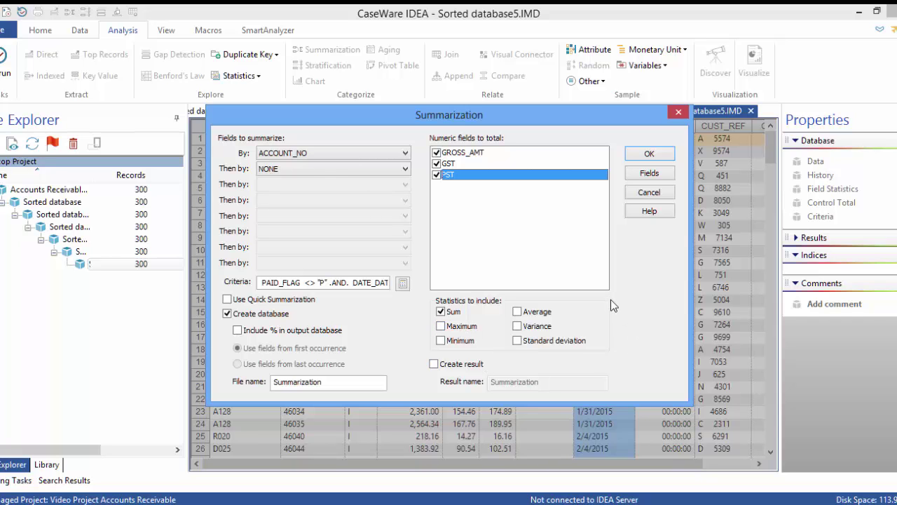
click(650, 153)
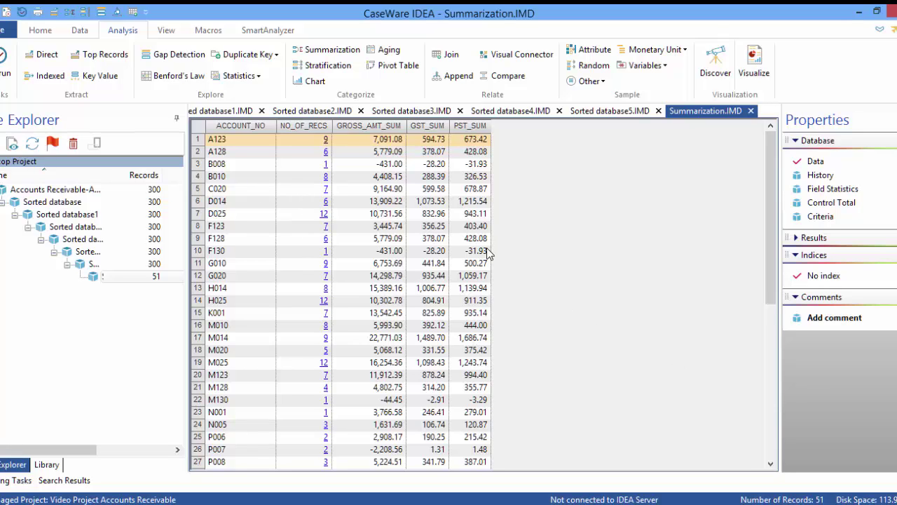
Step: Compare the Summarization database with Sorted database5, and preview the underlying records for account H025
click(630, 112)
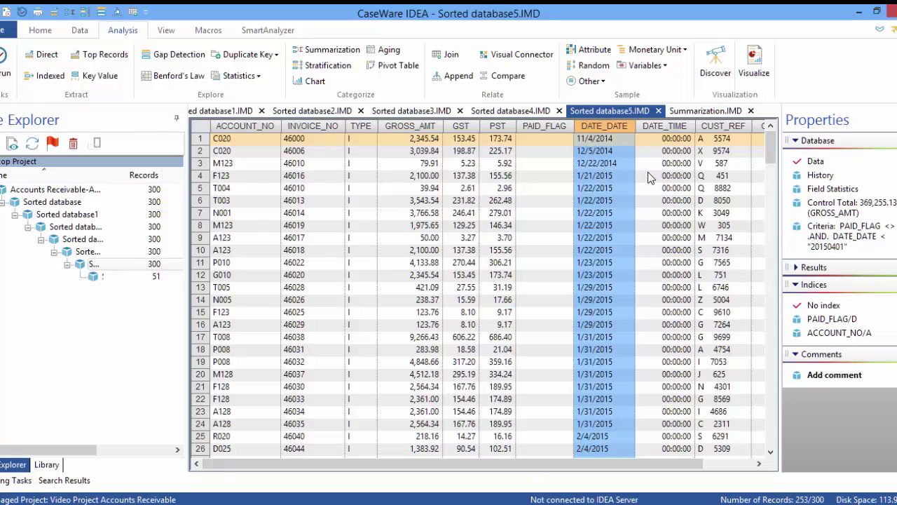
click(716, 112)
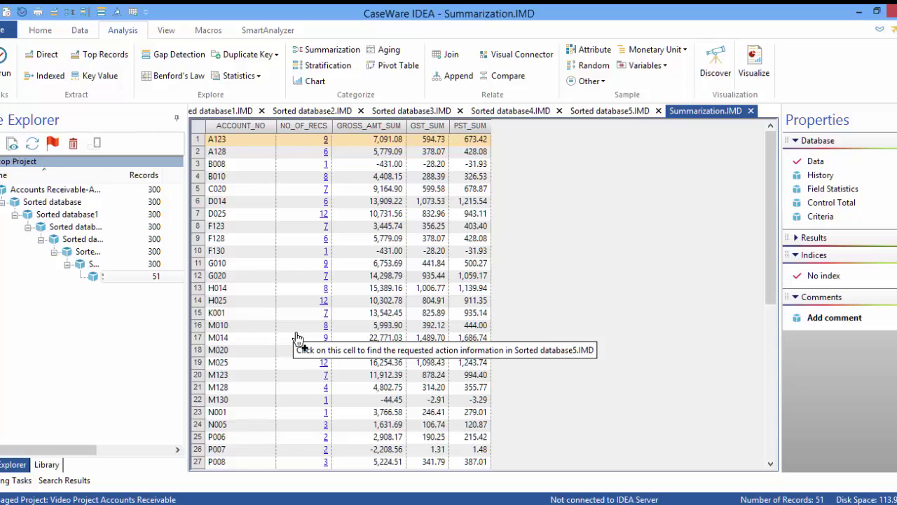
click(324, 303)
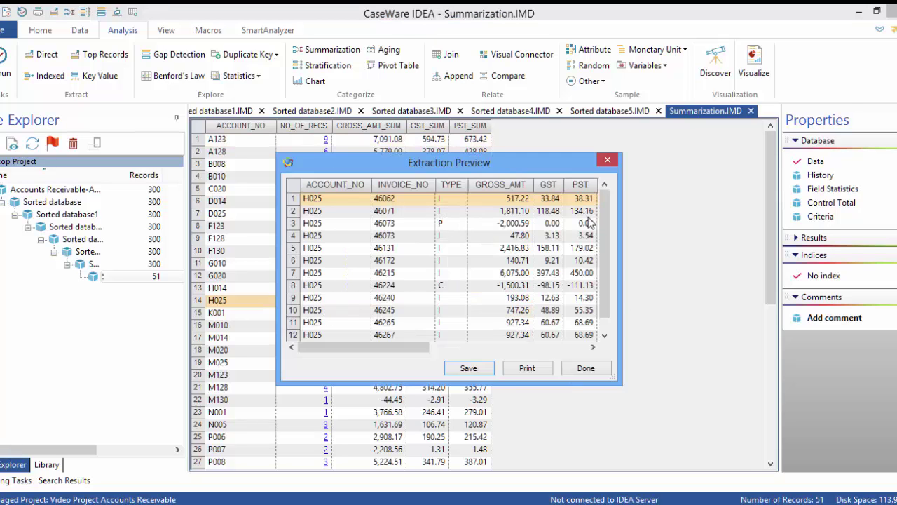
scroll(600, 250, down, 1)
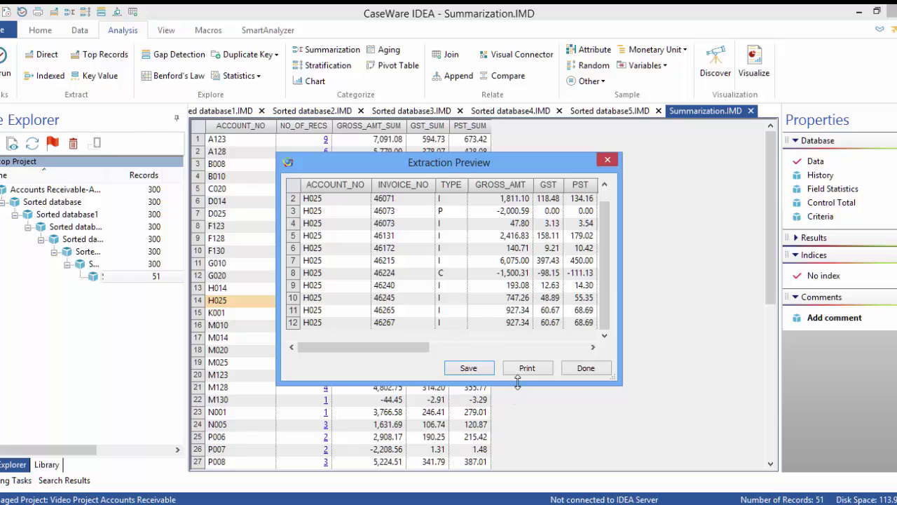
scroll(604, 242, up, 1)
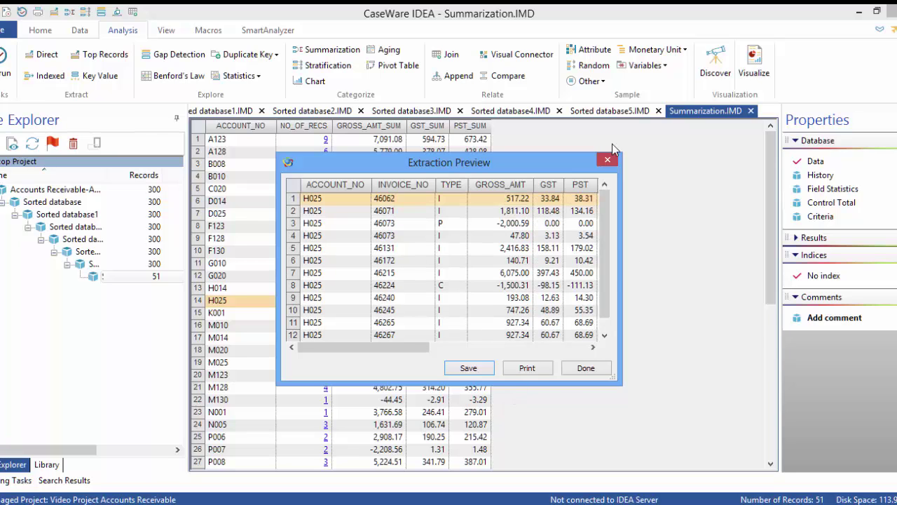
click(608, 160)
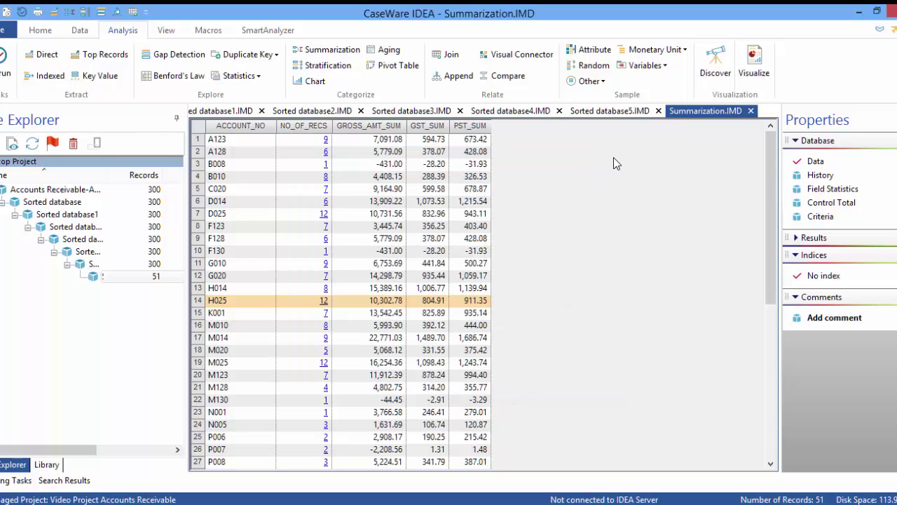
Step: Start an Aging analysis on Sorted database5 and set the aging date to 2015/04/01 from the calendar
click(616, 111)
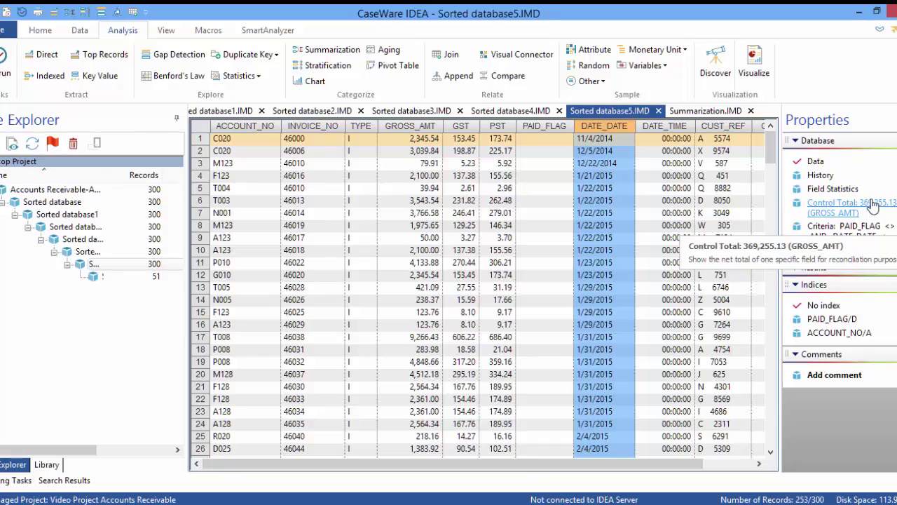
click(388, 50)
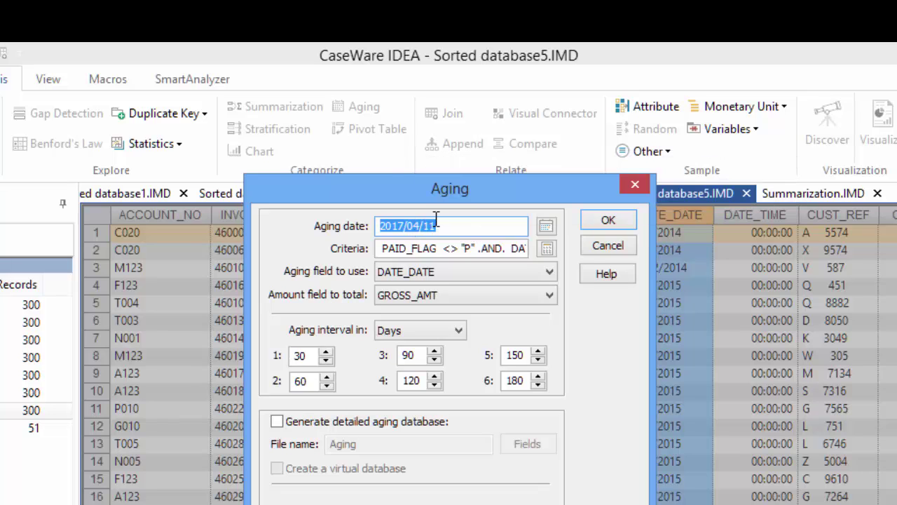
click(546, 226)
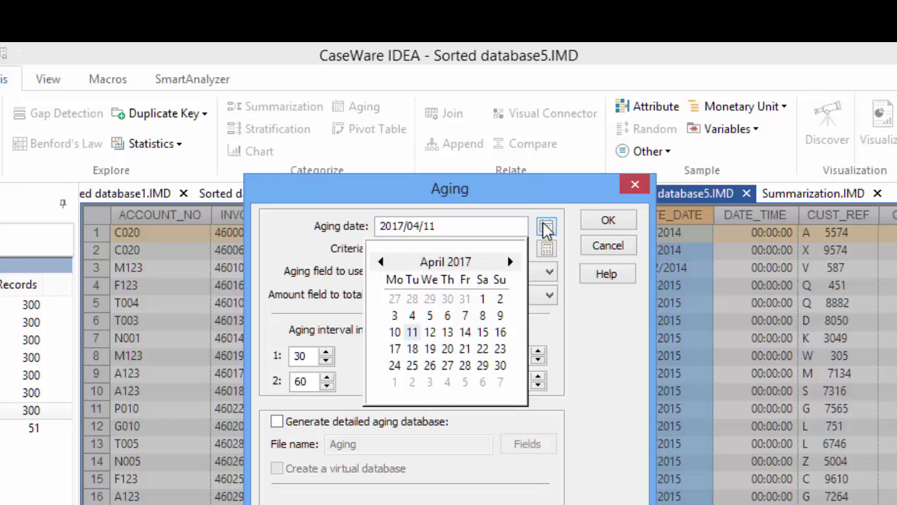
double_click(382, 261)
double_click(382, 262)
double_click(382, 262)
triple_click(382, 261)
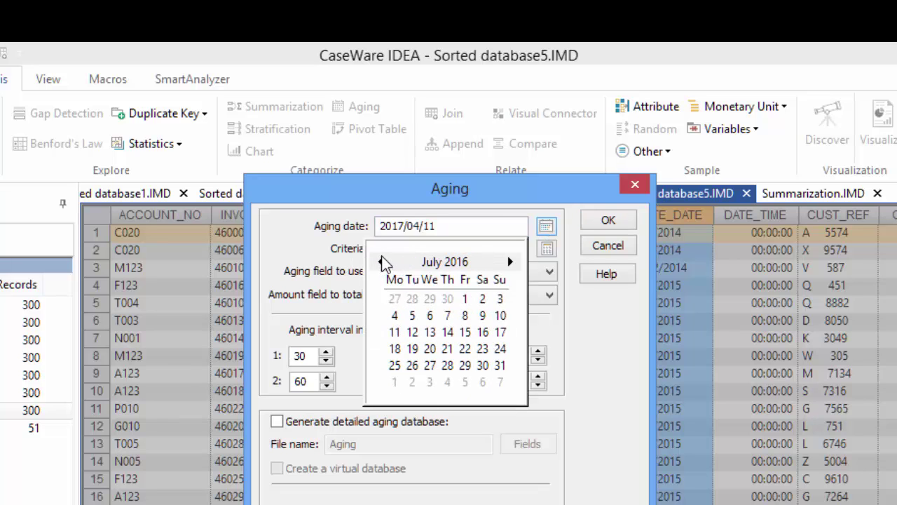
double_click(382, 261)
double_click(381, 262)
double_click(381, 262)
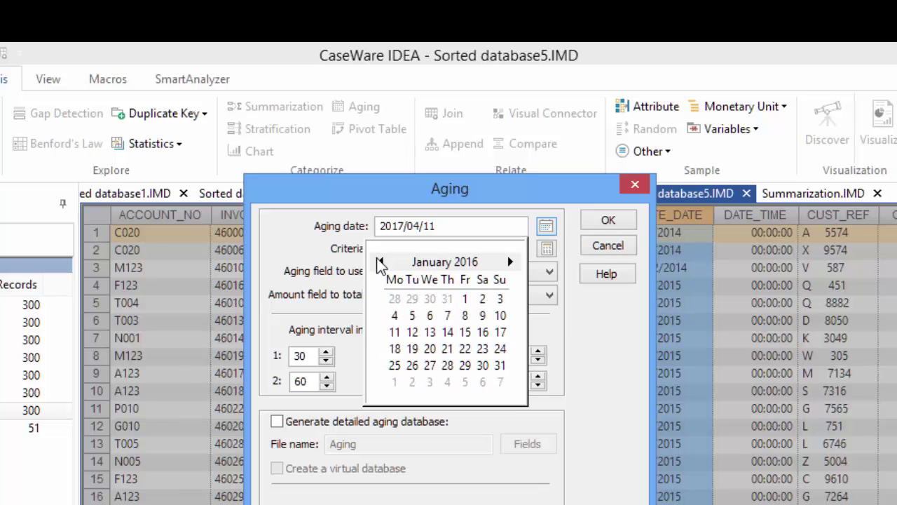
double_click(381, 263)
triple_click(381, 263)
double_click(380, 262)
double_click(380, 262)
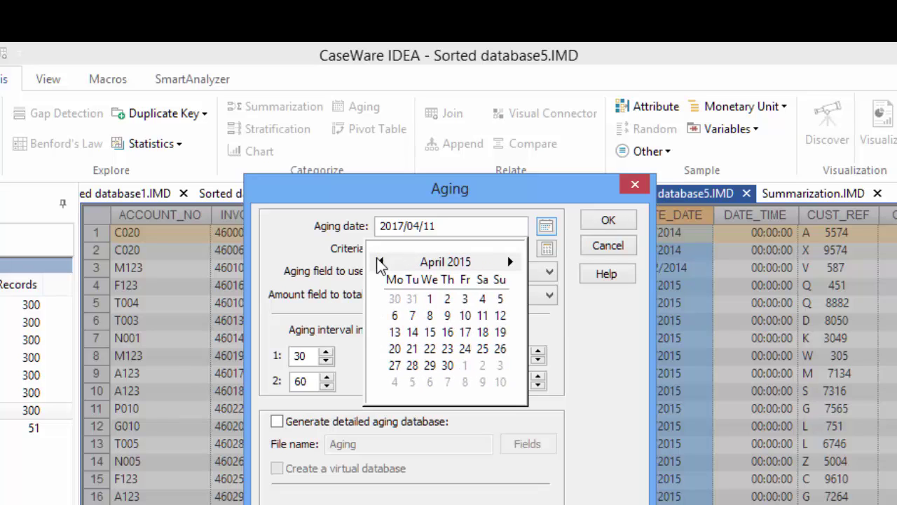
click(380, 262)
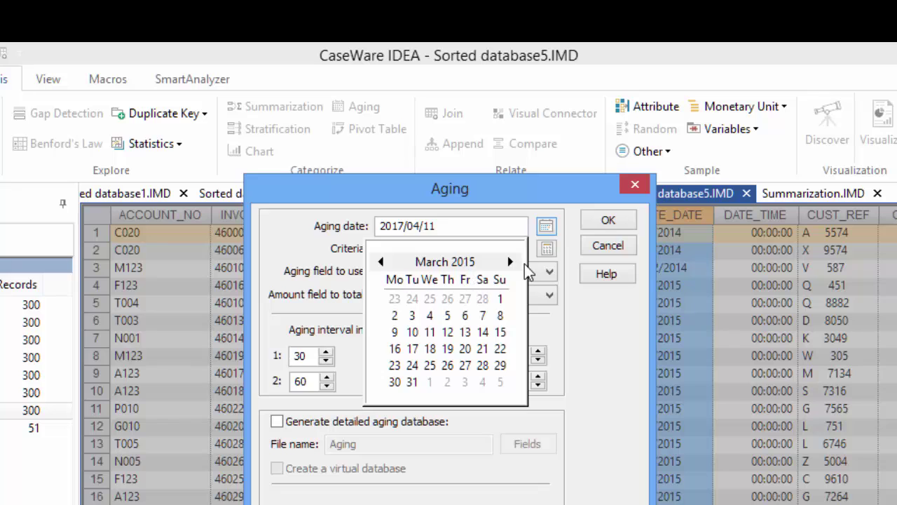
click(515, 264)
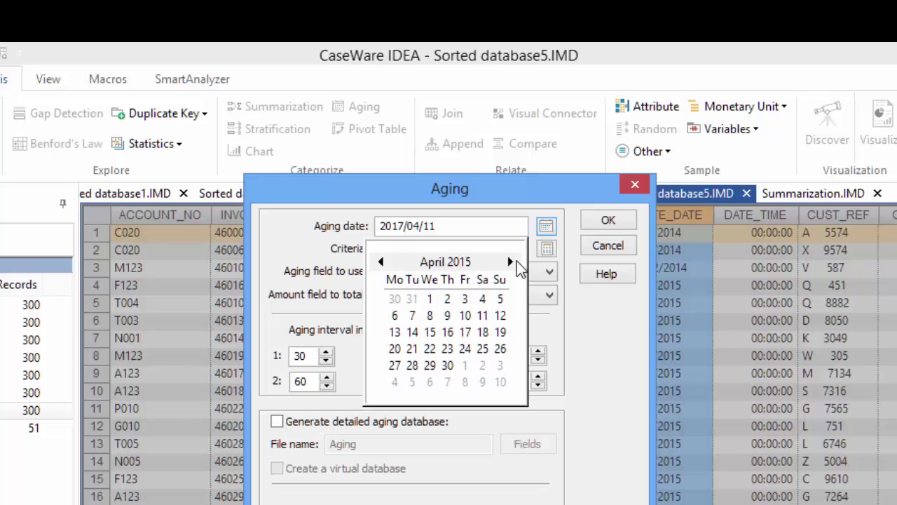
click(433, 297)
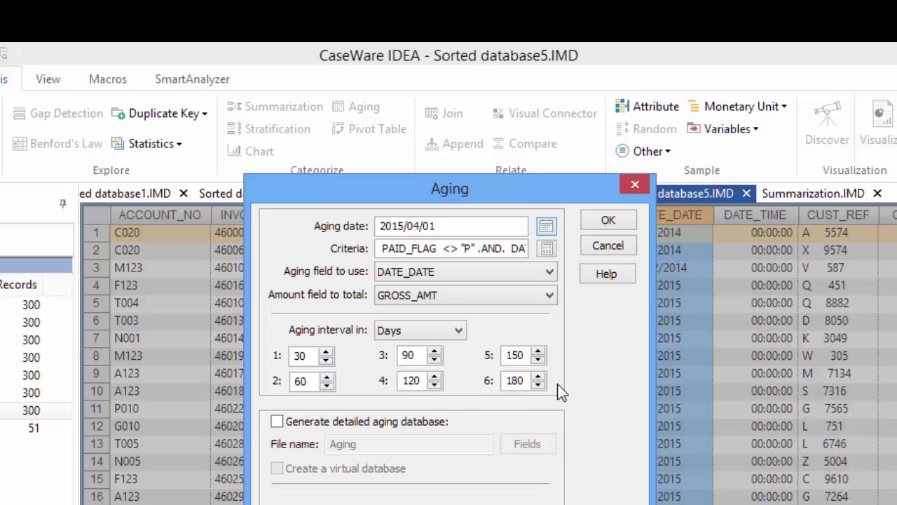
Step: Keep the sixth aging interval at 180 days and run the aging on DATE_DATE with GROSS_AMT totaled
click(539, 376)
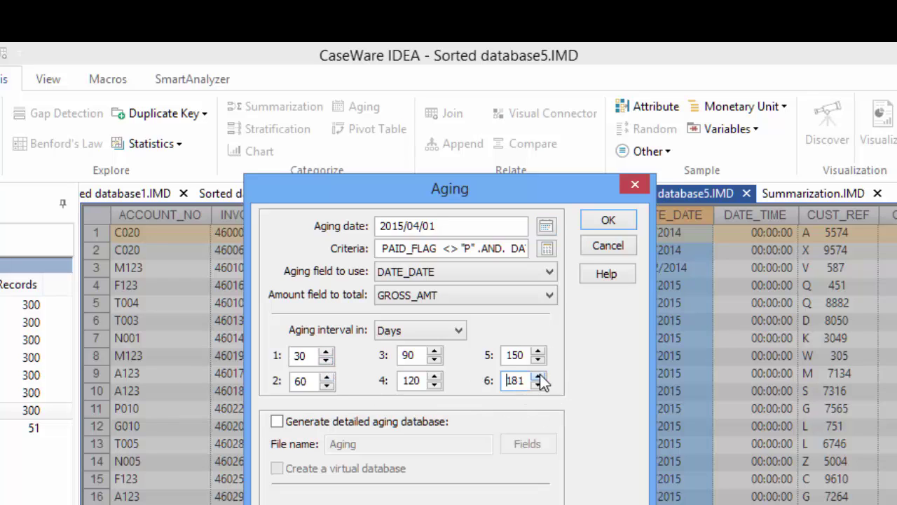
click(538, 385)
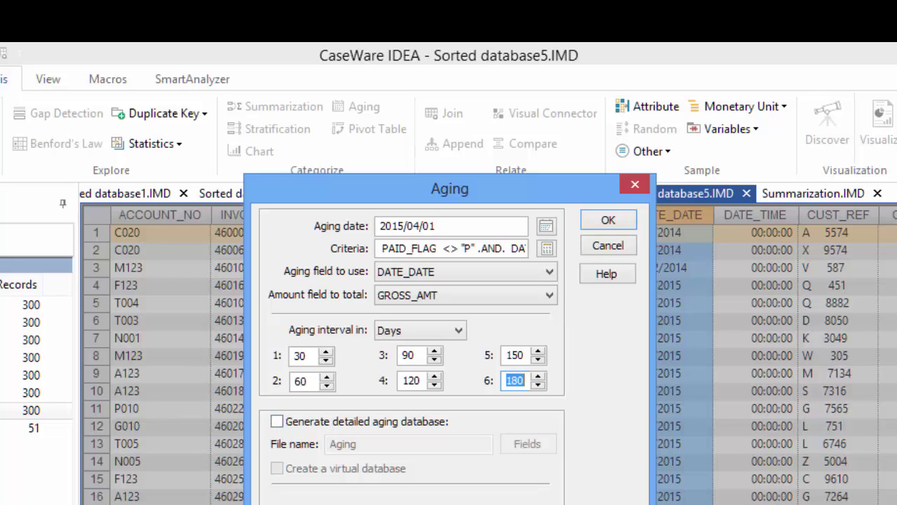
key(Tab)
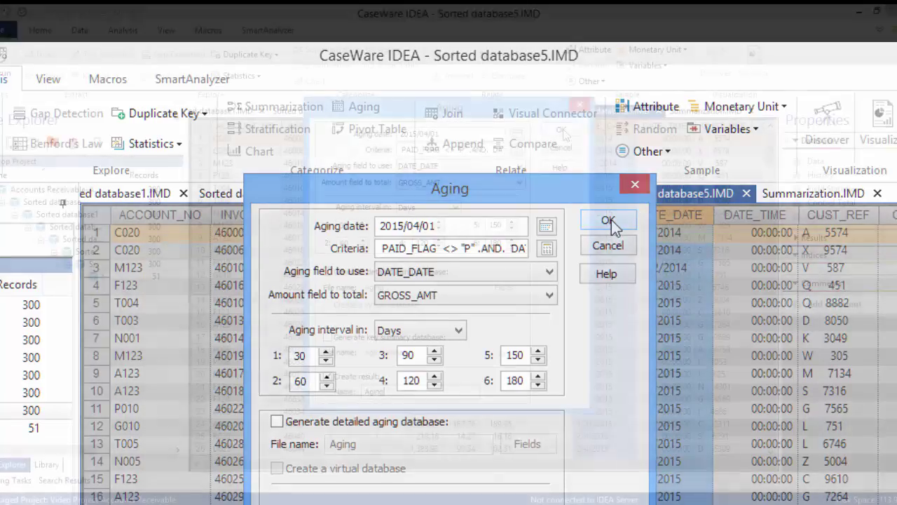
click(608, 221)
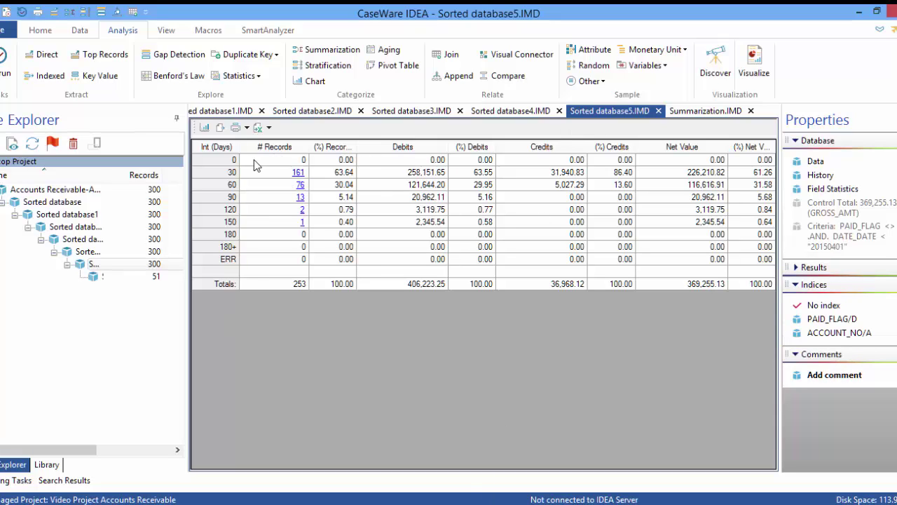
Step: Display the records in the 30-day aging interval, browse through them, and close the preview
click(300, 177)
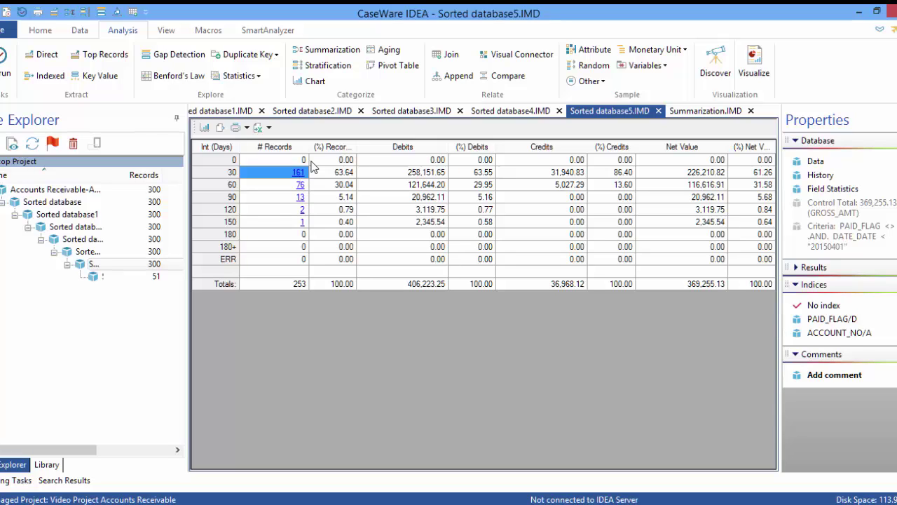
right_click(300, 174)
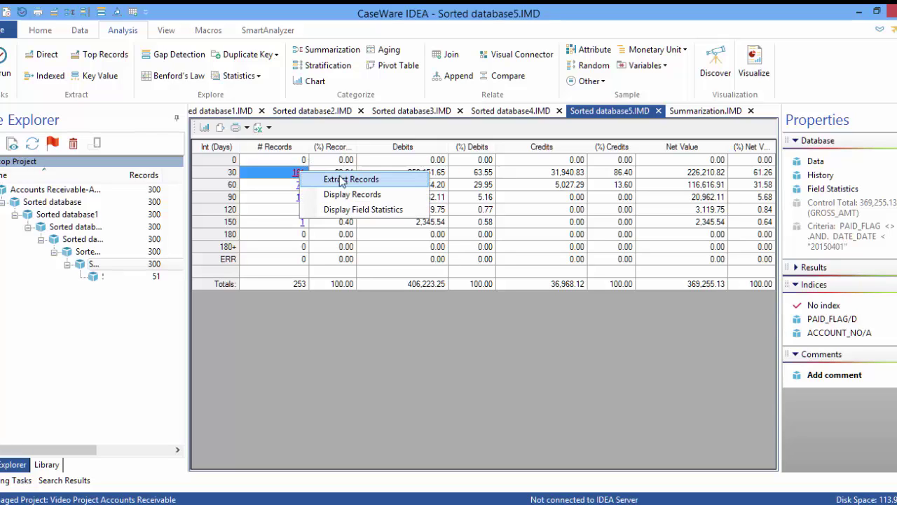
click(354, 196)
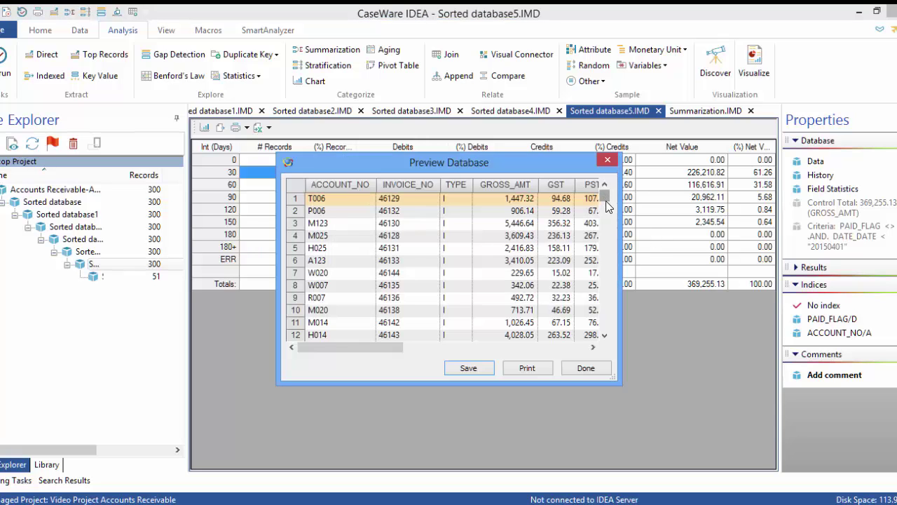
drag(605, 199, 607, 242)
click(607, 159)
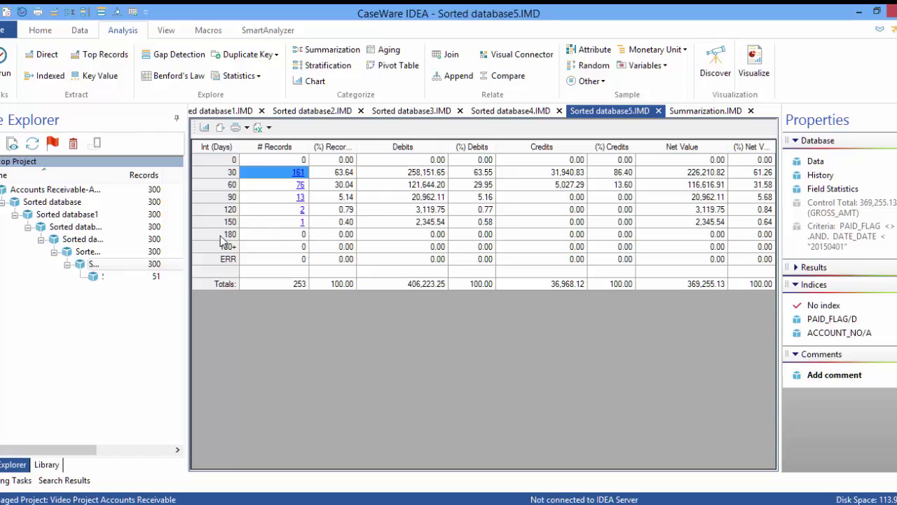
Step: Display the record in the 150-day aging interval and close the preview
right_click(303, 224)
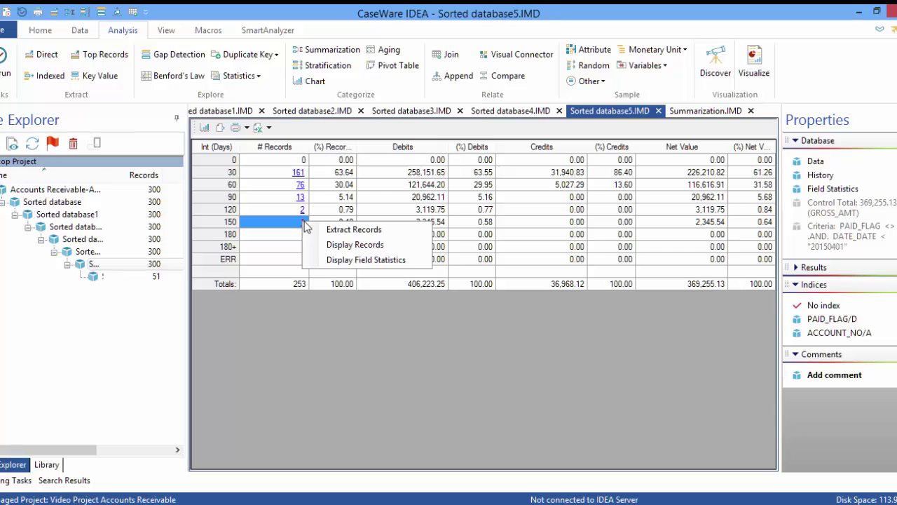
click(361, 244)
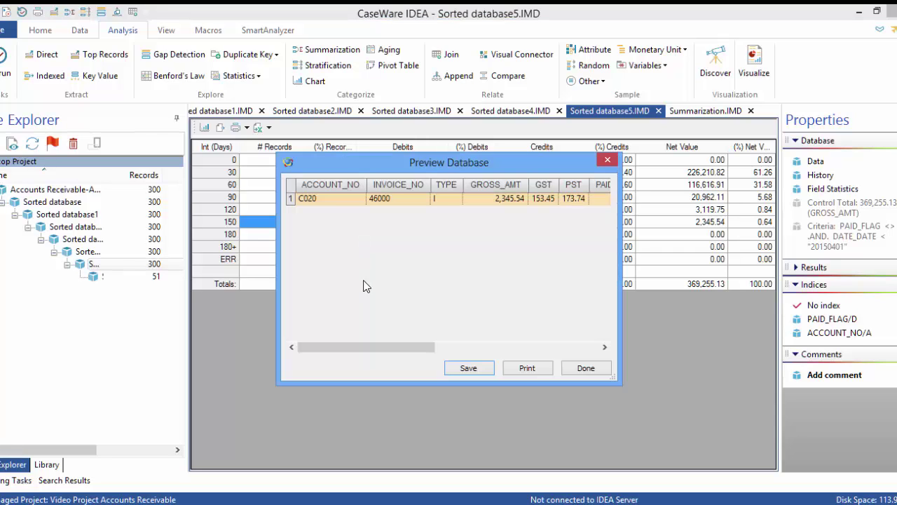
click(586, 368)
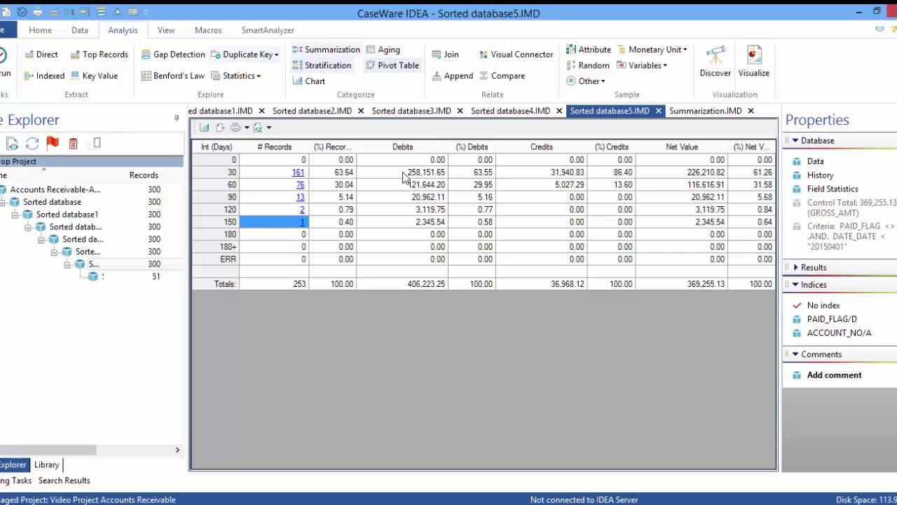
Step: Switch to the Sorted database4 data
click(525, 113)
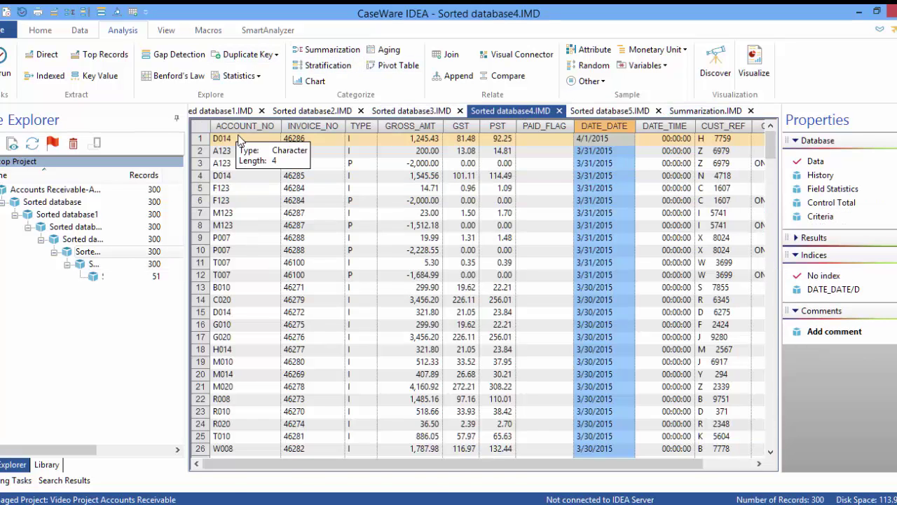